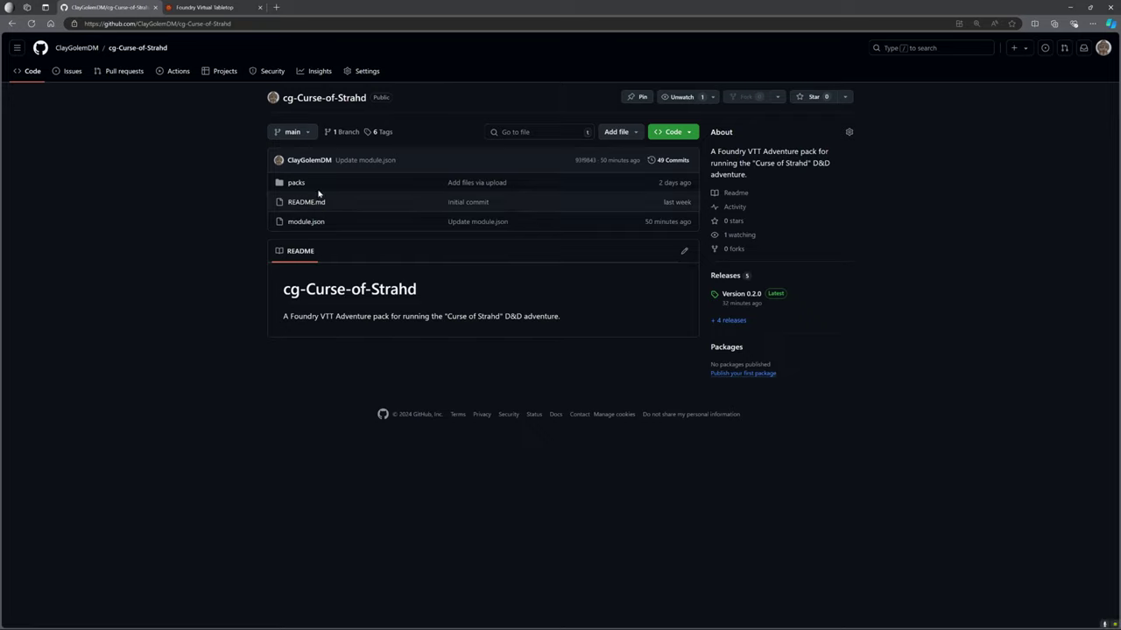
# Open the Version 0.2.0 release of cg-Curse-of-Strahd and copy its package manifest link
pyautogui.click(738, 294)
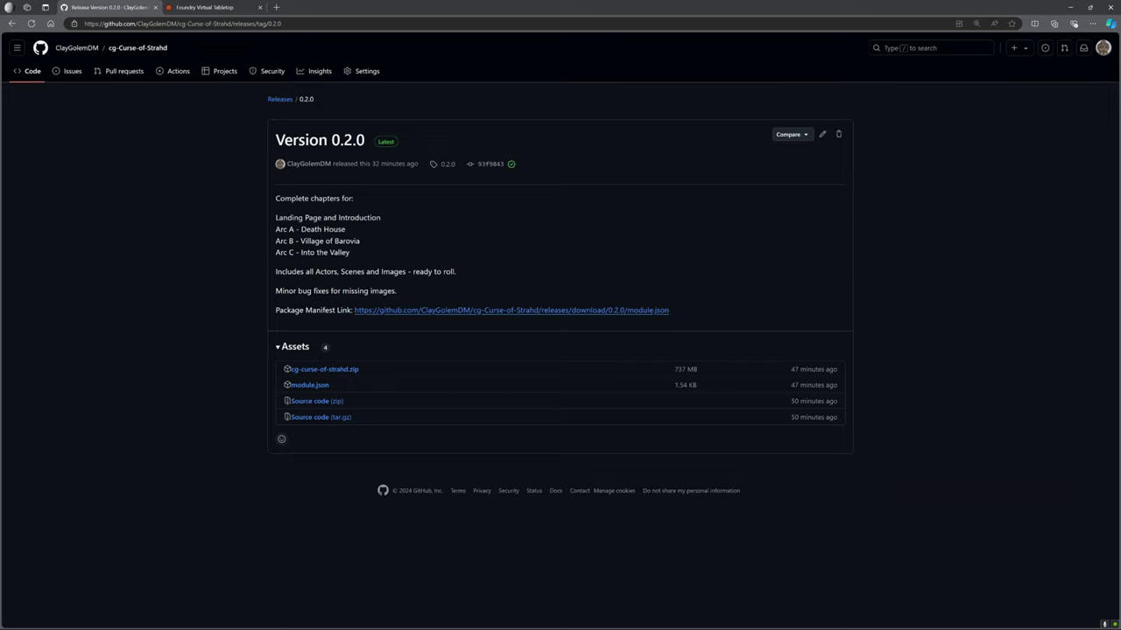
pyautogui.rightClick(518, 312)
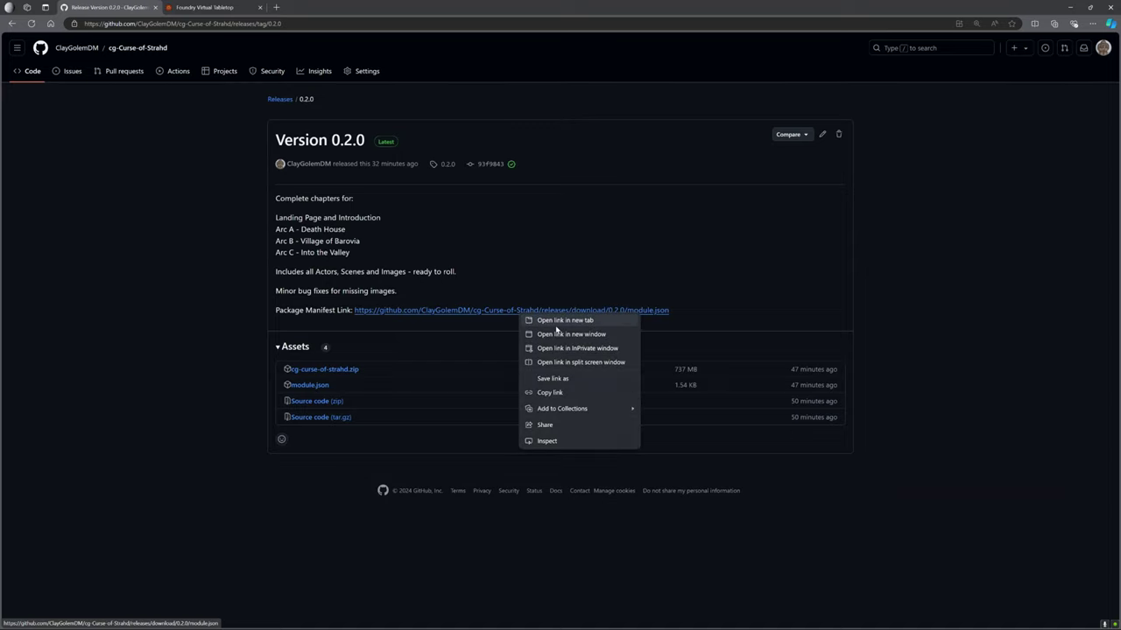
pyautogui.click(557, 393)
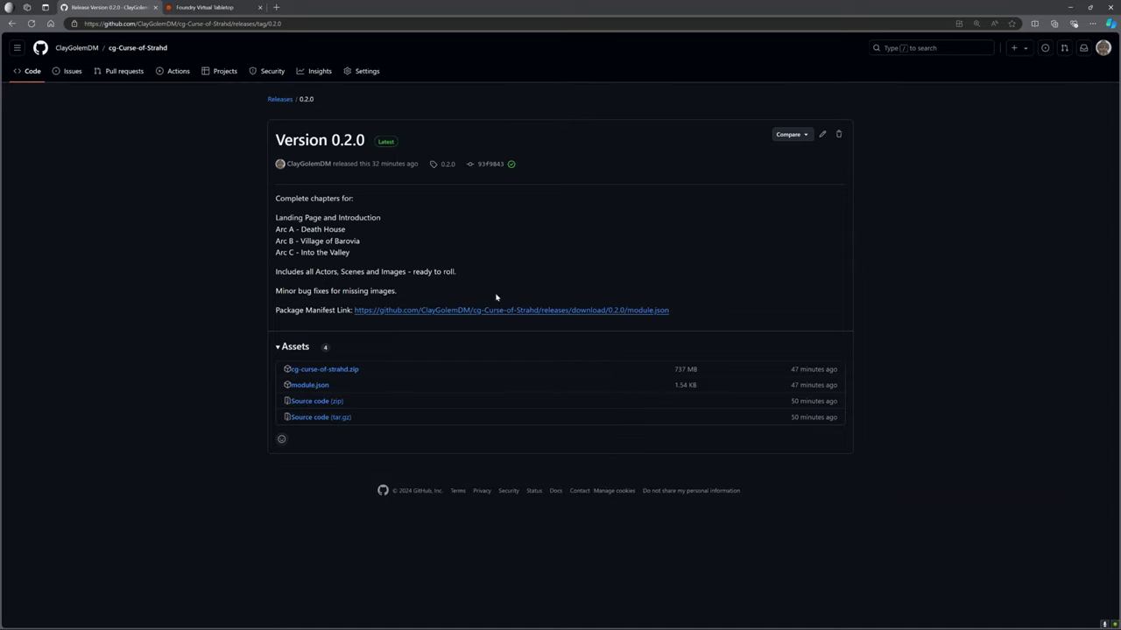
# Switch to Foundry Virtual Tabletop and install the add-on module from the copied 0.2.0 module.json manifest URL, moving the dialog off the progress bar
pyautogui.click(210, 6)
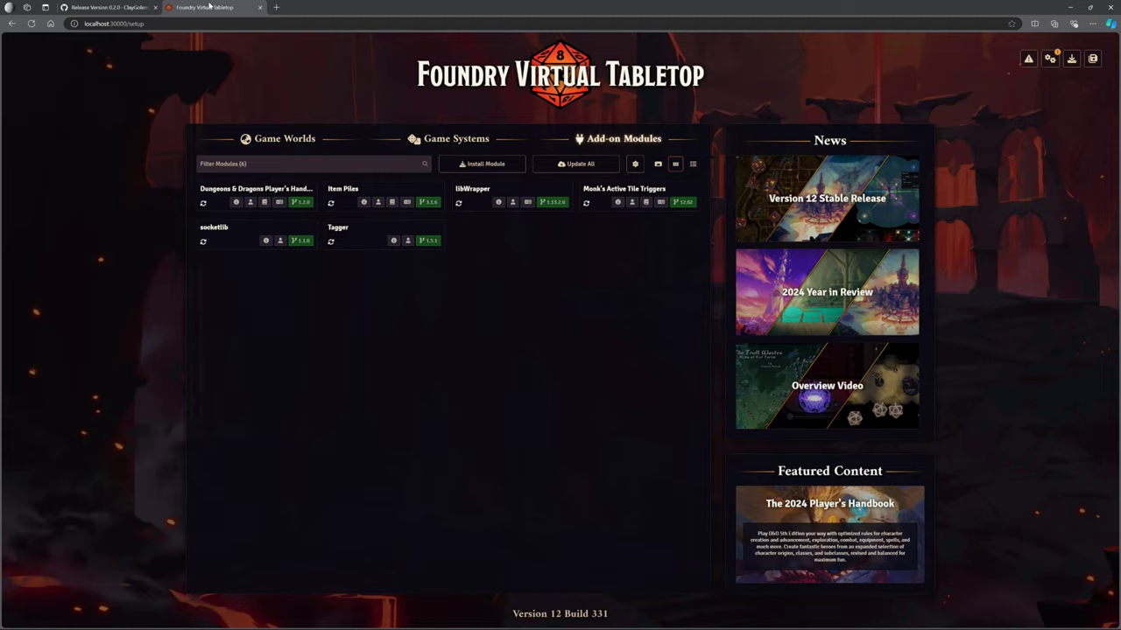
pyautogui.click(492, 165)
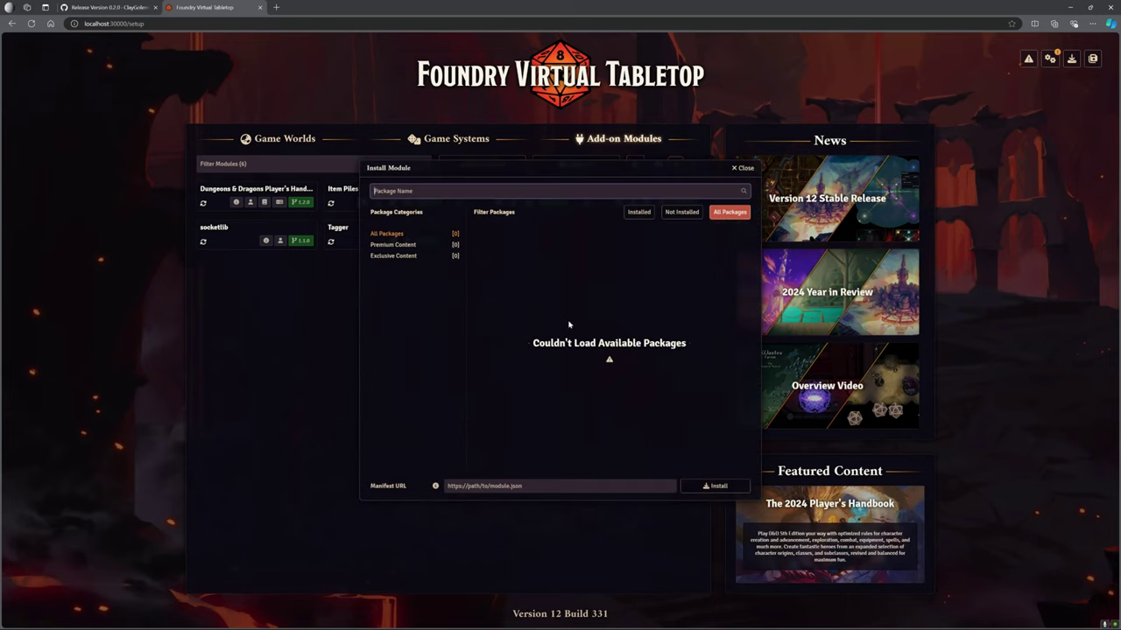
pyautogui.click(494, 485)
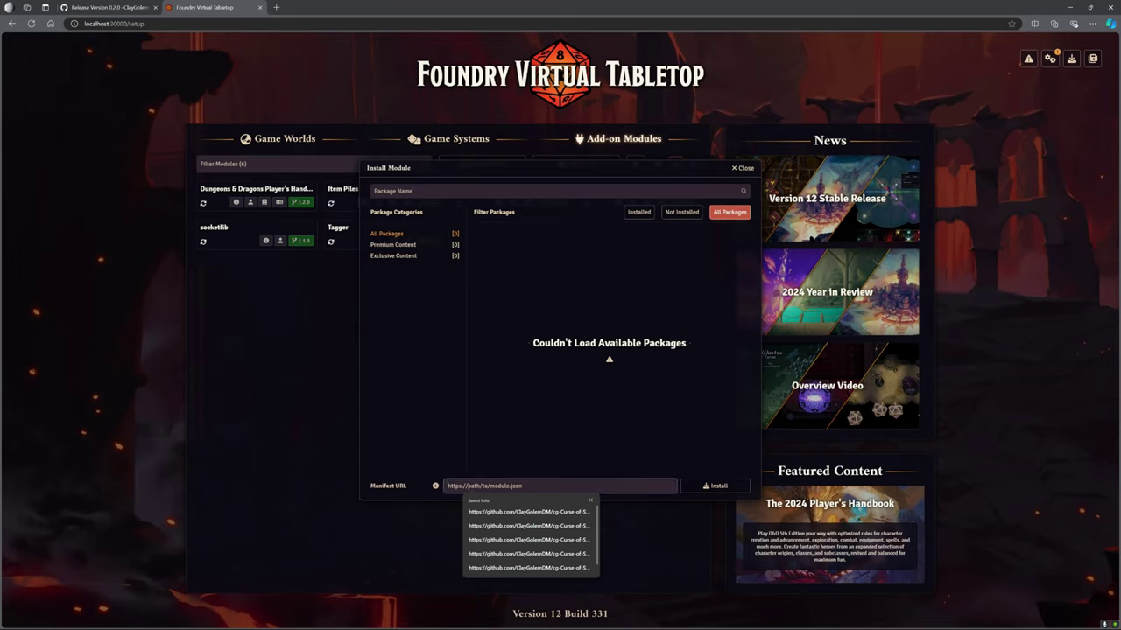
pyautogui.hotkey('ctrl', 'v')
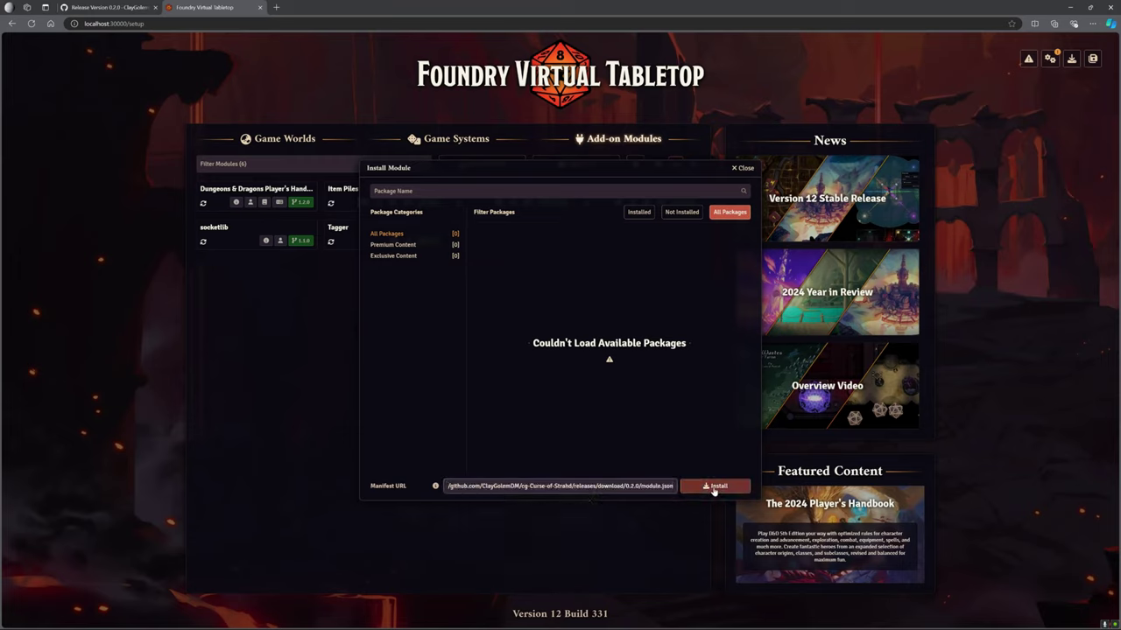
pyautogui.click(713, 486)
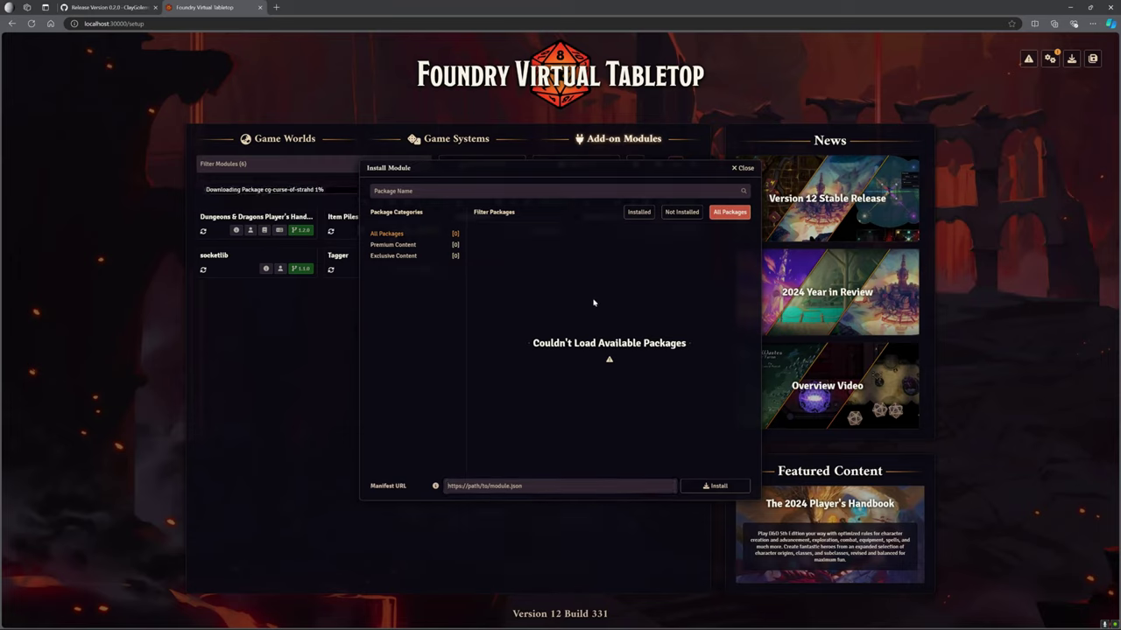
pyautogui.moveTo(569, 171); pyautogui.dragTo(617, 229)
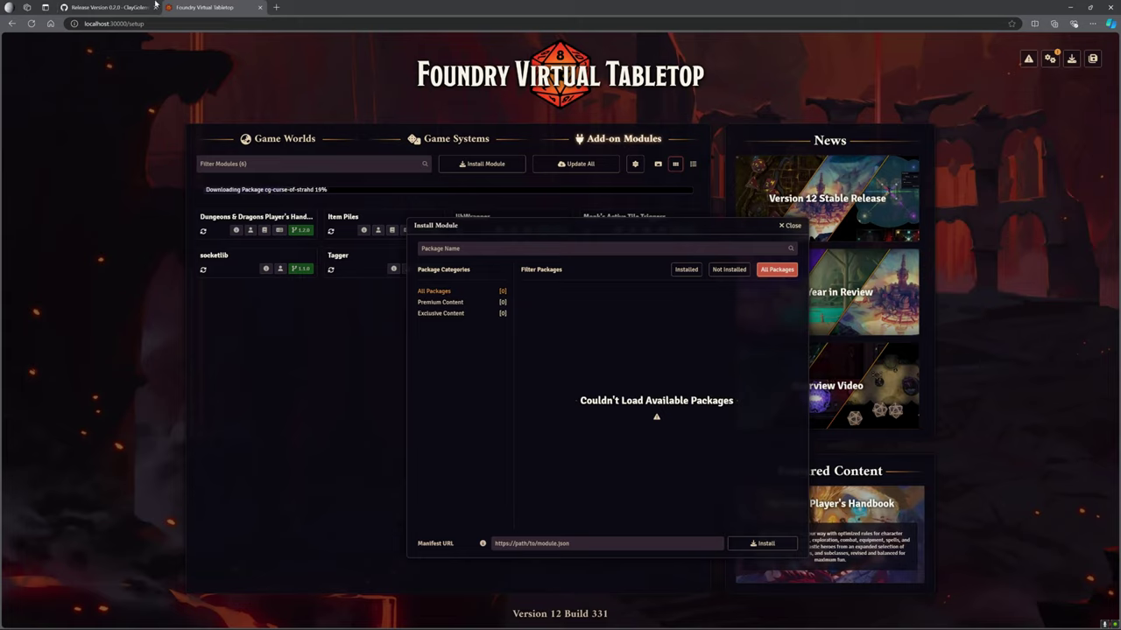
# Switch to the GitHub repository, view its issues page, and return to the repository's code overview
pyautogui.click(114, 7)
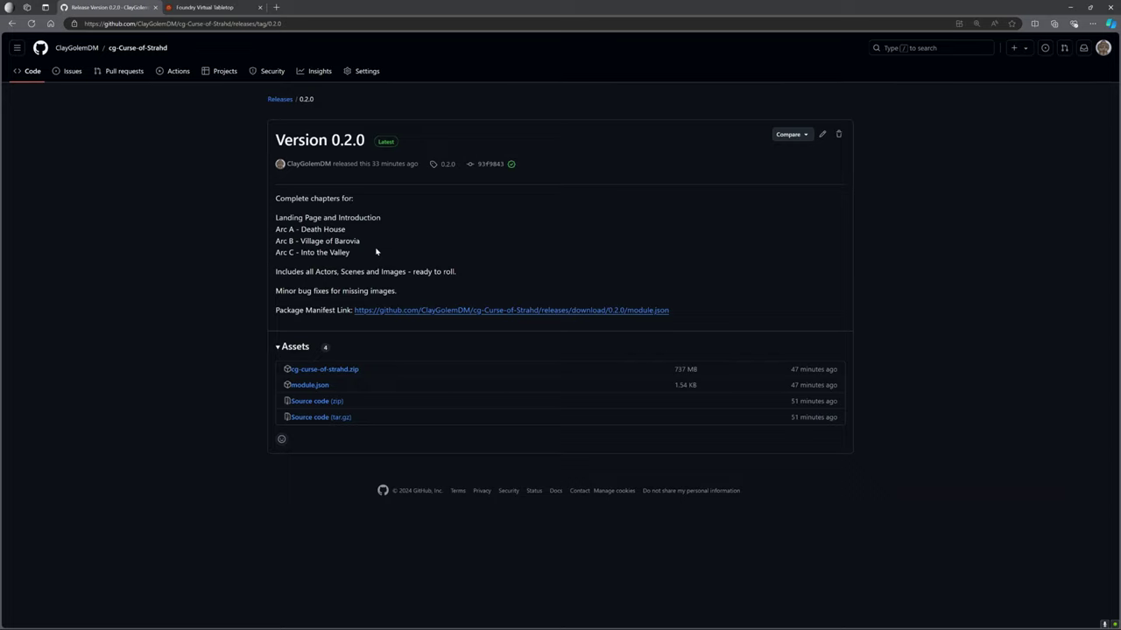
pyautogui.click(63, 71)
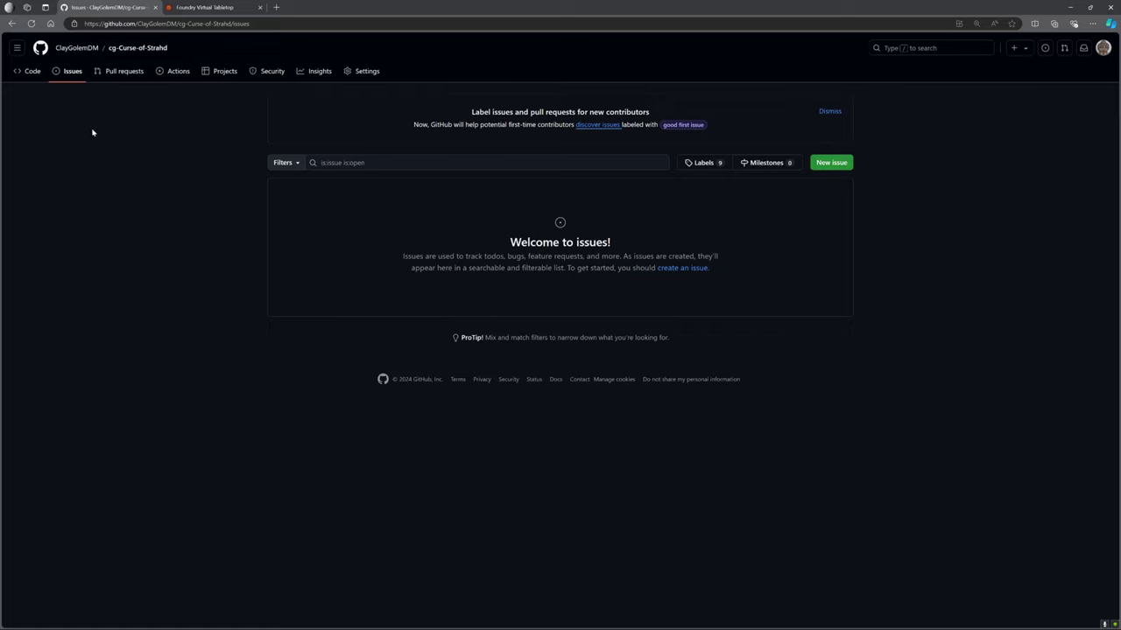
pyautogui.click(30, 72)
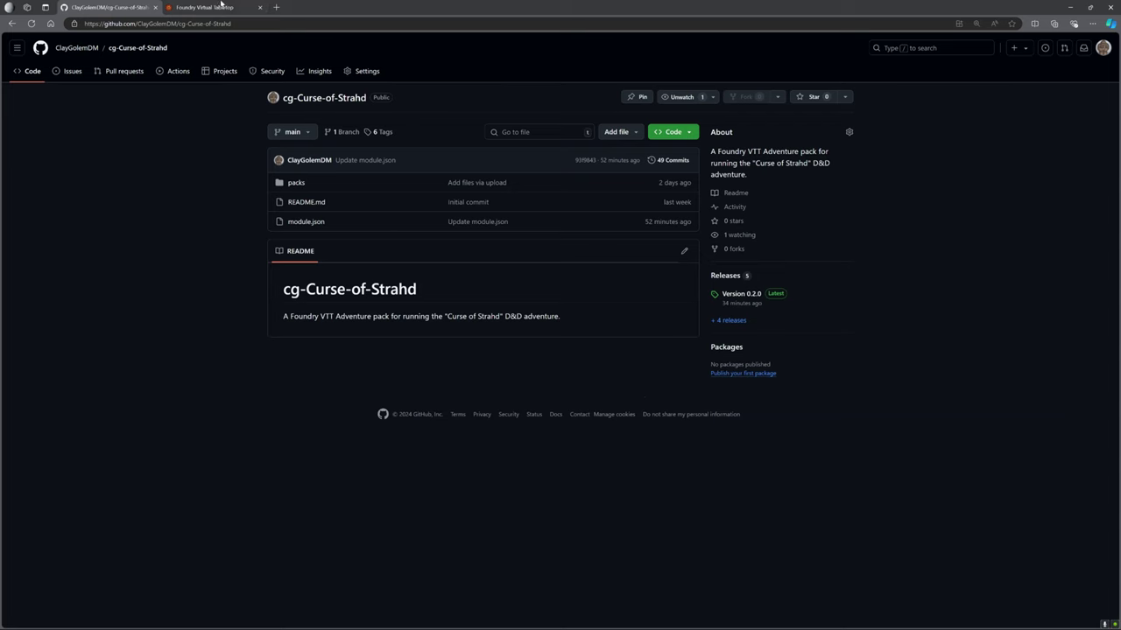
# Return to Foundry Virtual Tabletop and close the module installation dialog once the package is installed
pyautogui.click(218, 6)
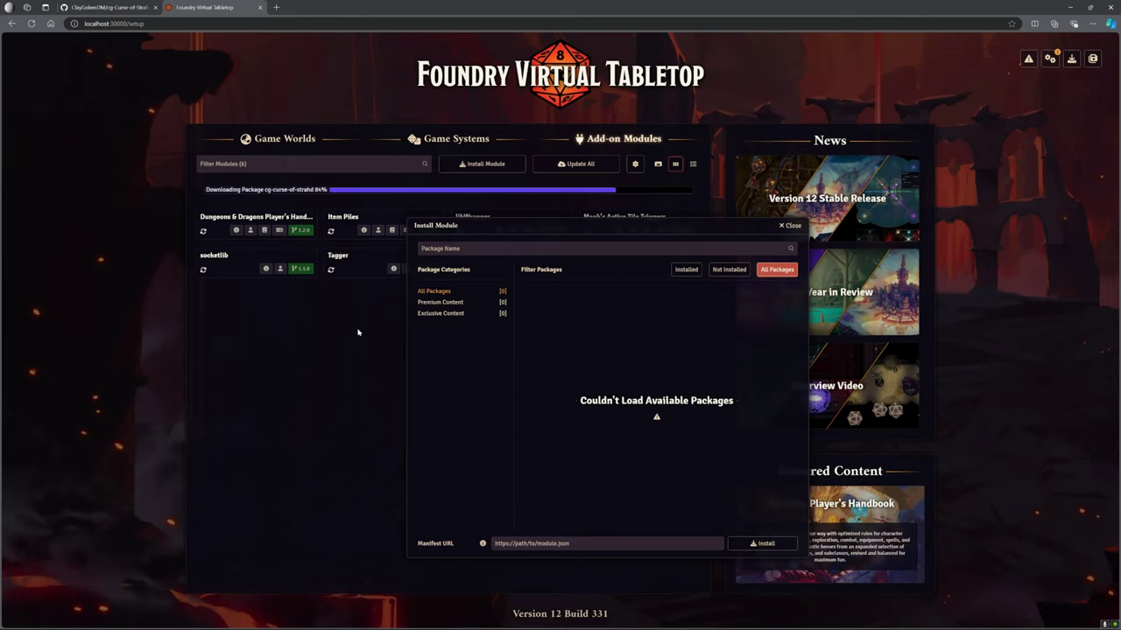
pyautogui.moveTo(607, 231); pyautogui.dragTo(717, 294)
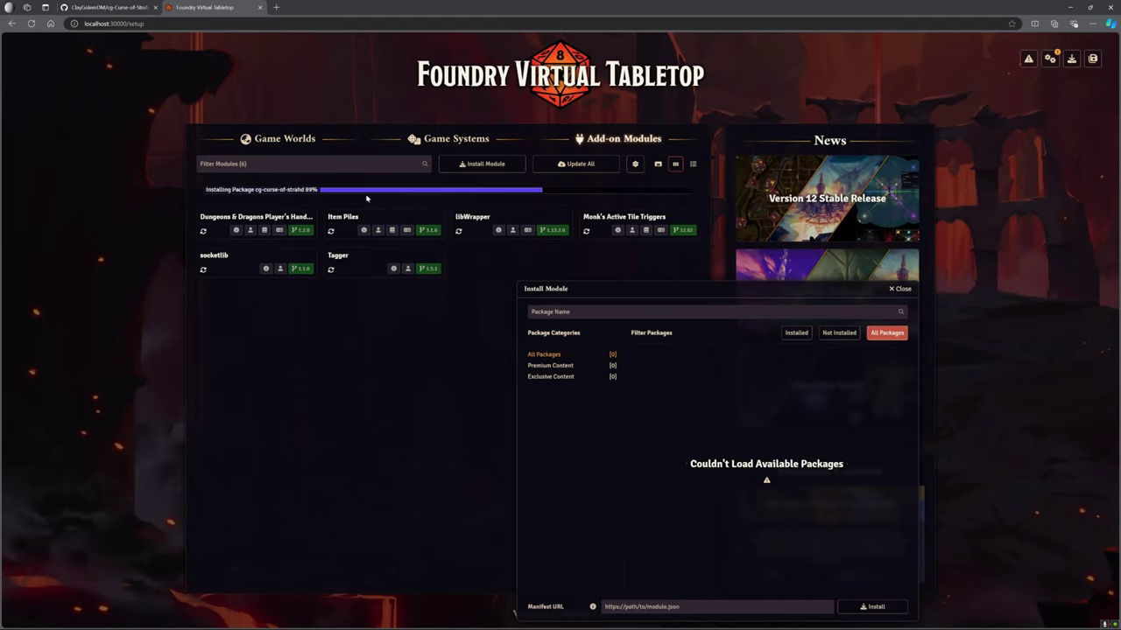
pyautogui.click(897, 288)
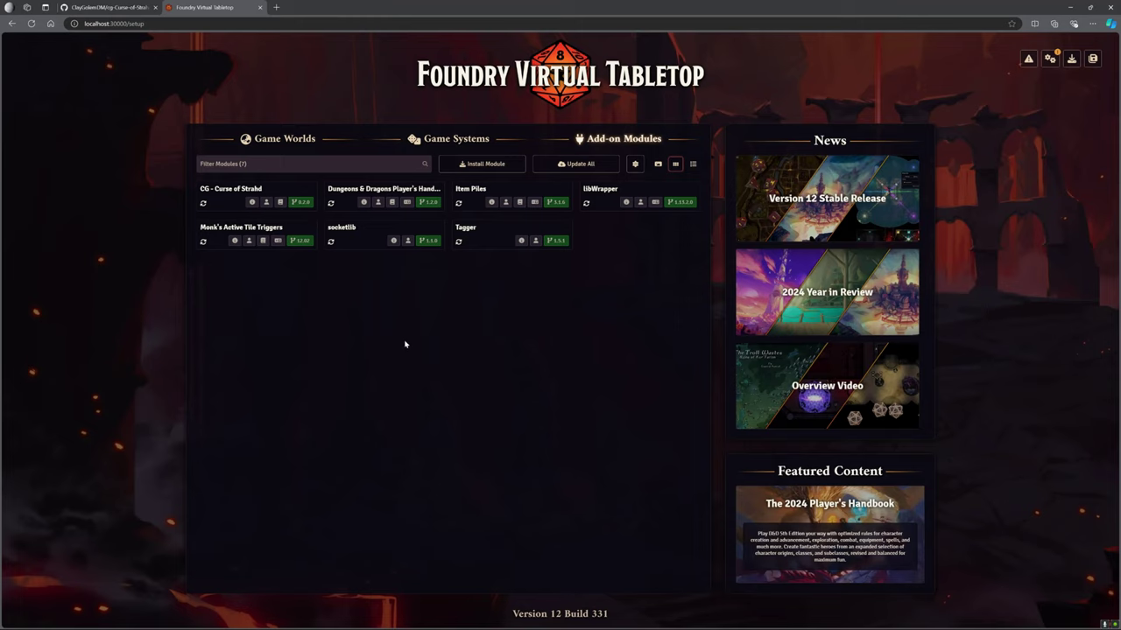
pyautogui.click(482, 164)
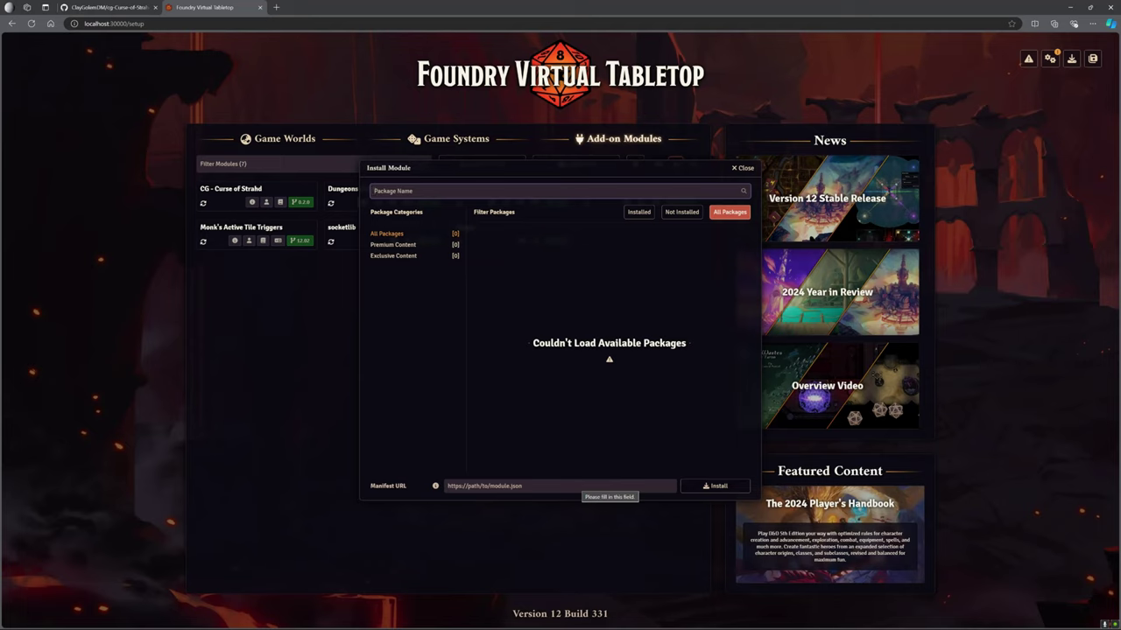
pyautogui.click(740, 169)
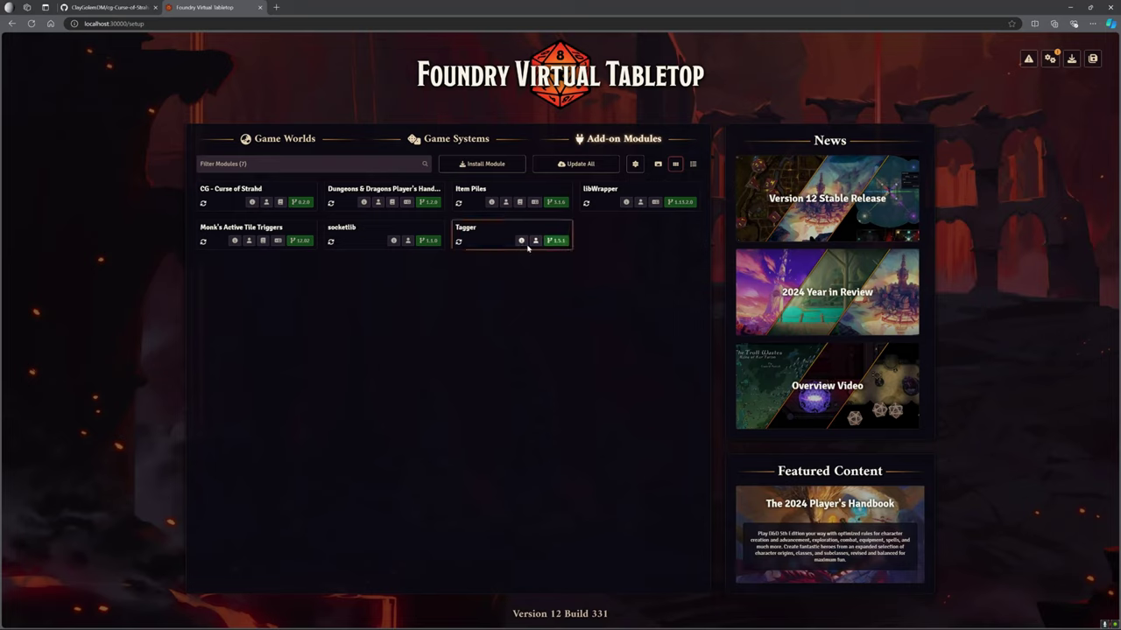
# Launch the CoS game world
pyautogui.click(296, 140)
pyautogui.click(286, 232)
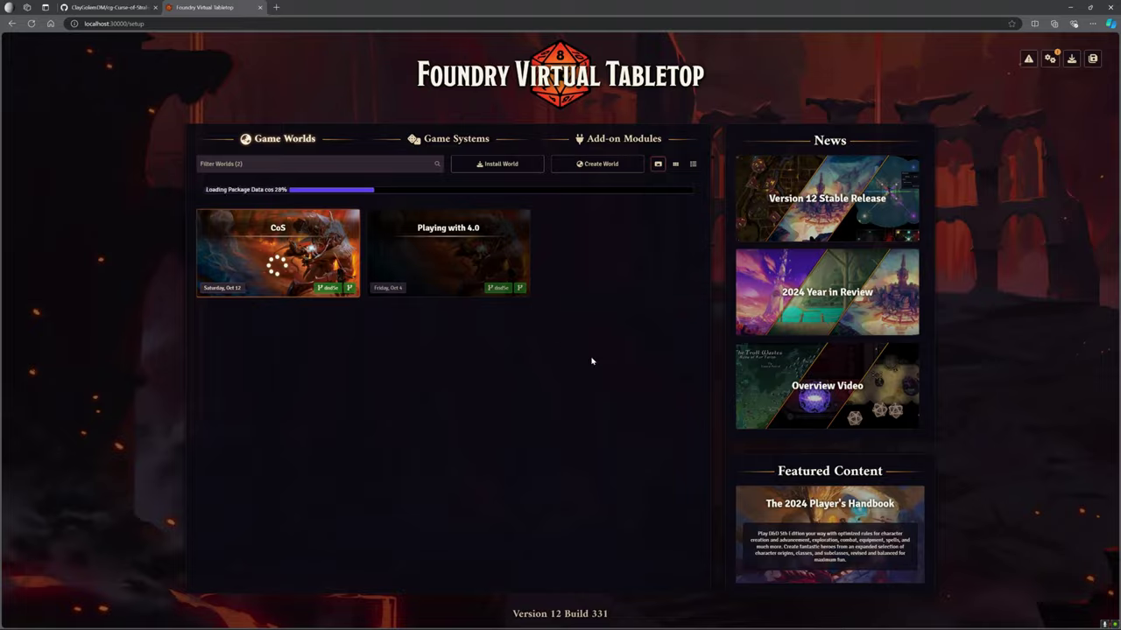
pyautogui.click(450, 259)
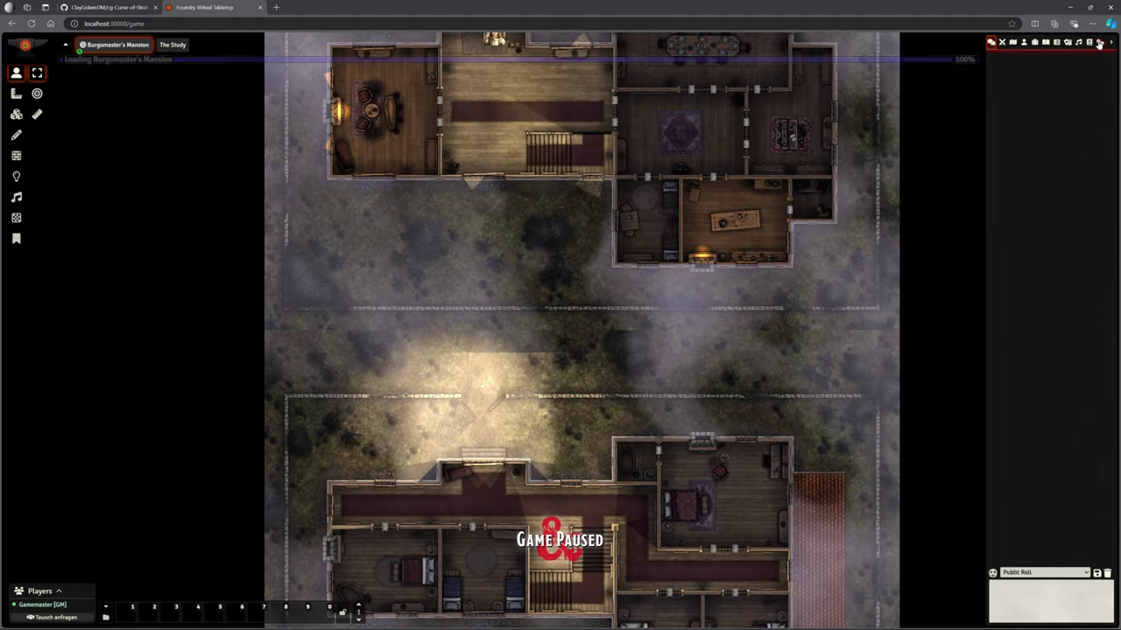
# Deactivate the CG - Curse of Strahd module together with all its unused dependencies in the world's module management
pyautogui.click(1099, 43)
pyautogui.click(1055, 213)
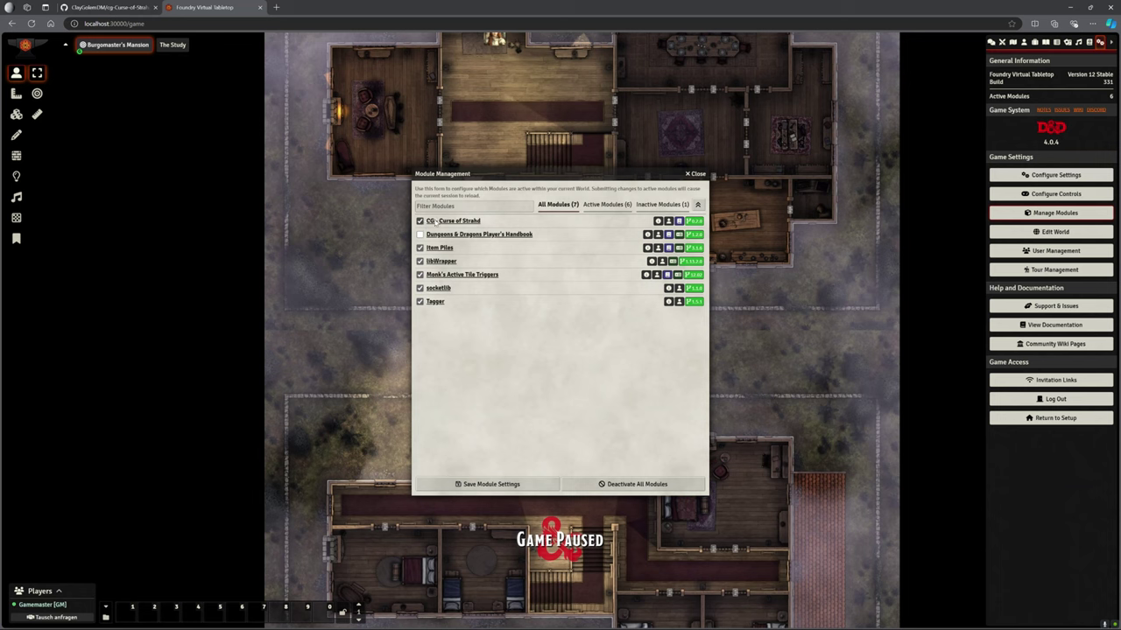
pyautogui.click(433, 222)
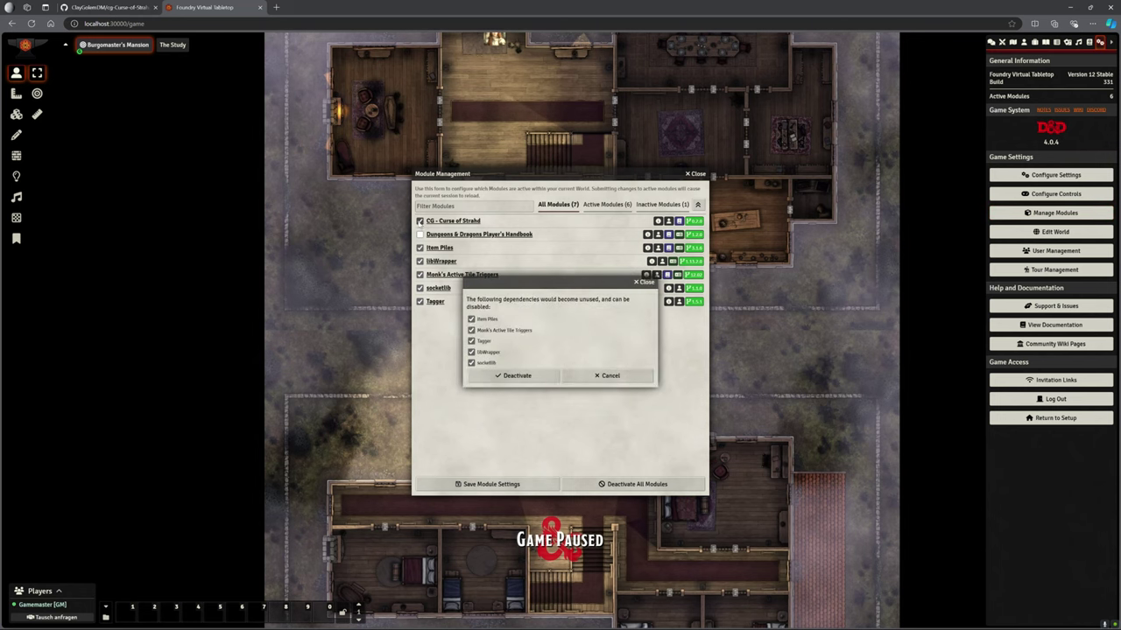
pyautogui.click(498, 374)
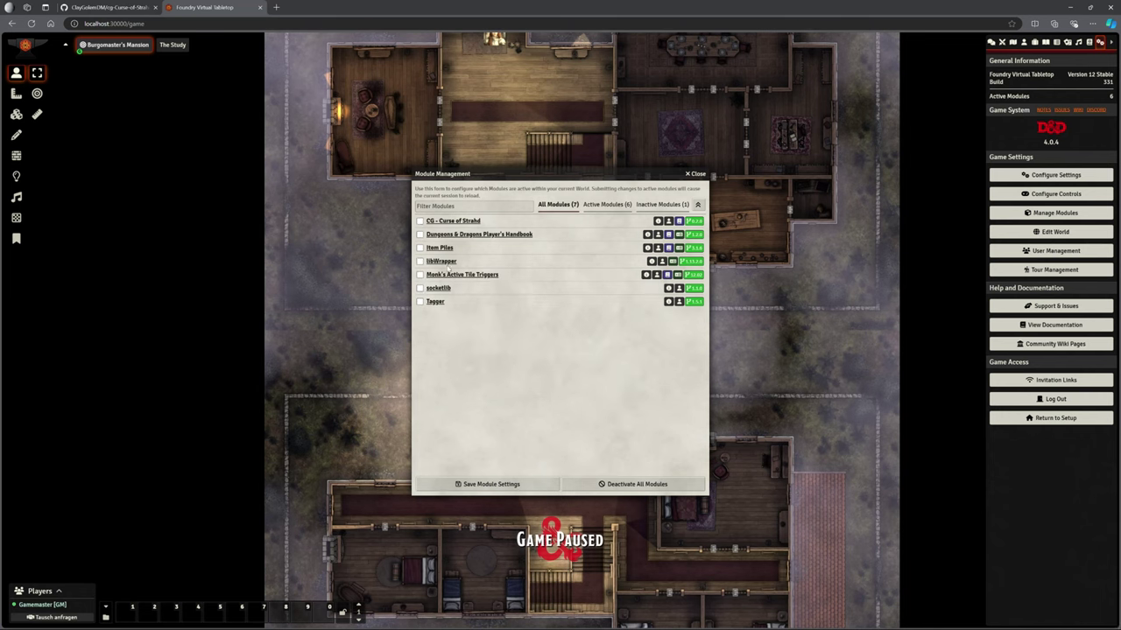
# Reactivate CG - Curse of Strahd with its required dependencies, review the active modules, and close module management without saving
pyautogui.click(420, 221)
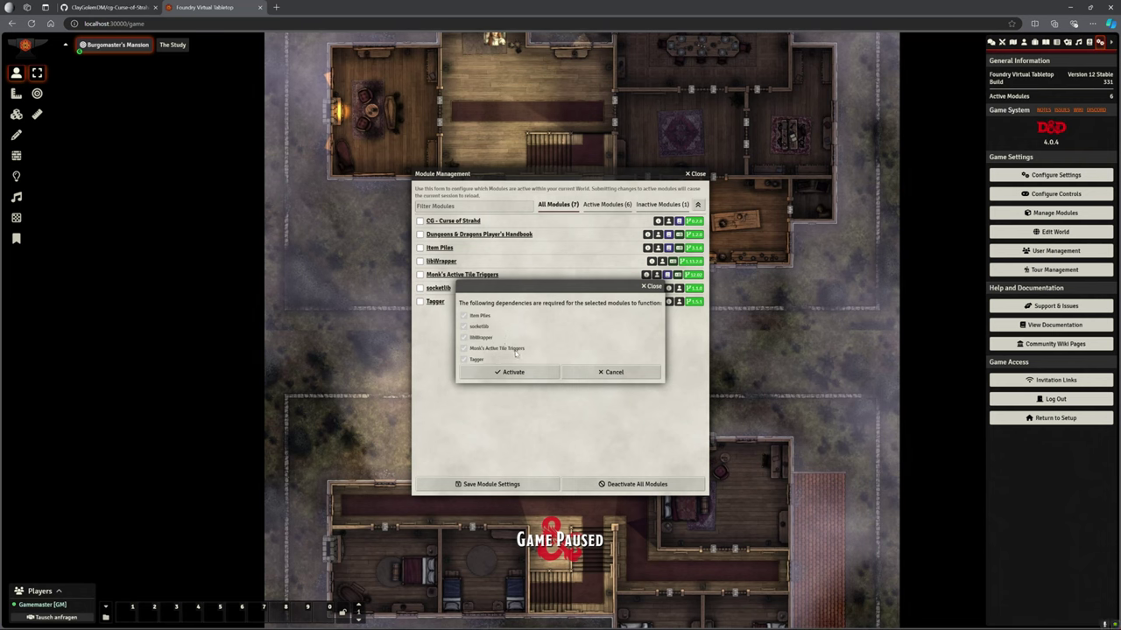
pyautogui.click(513, 372)
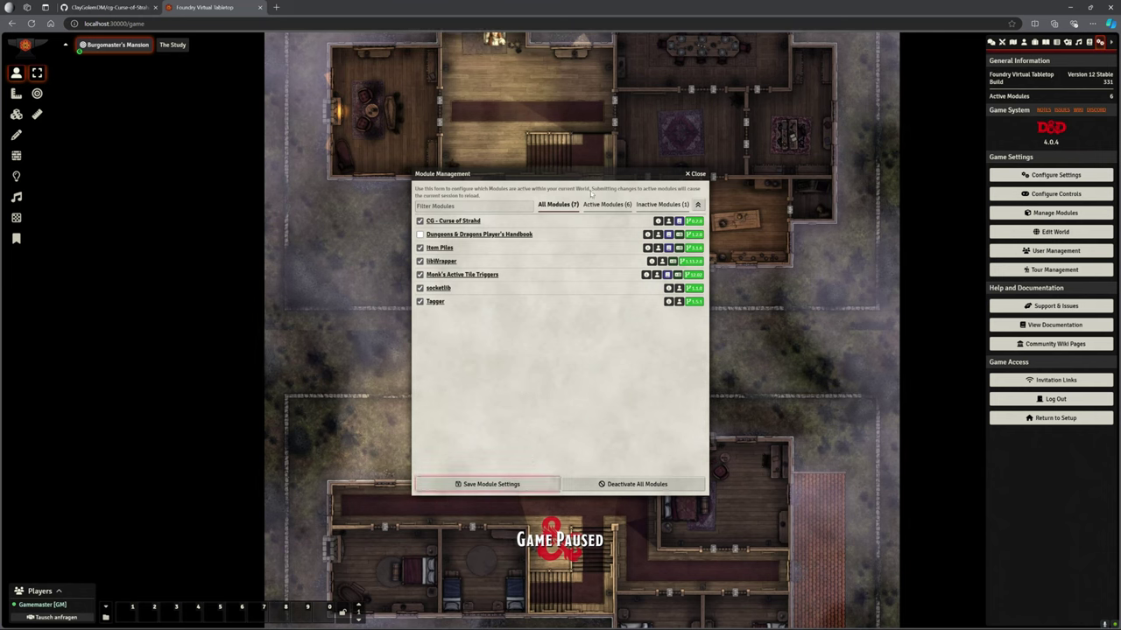
pyautogui.click(606, 204)
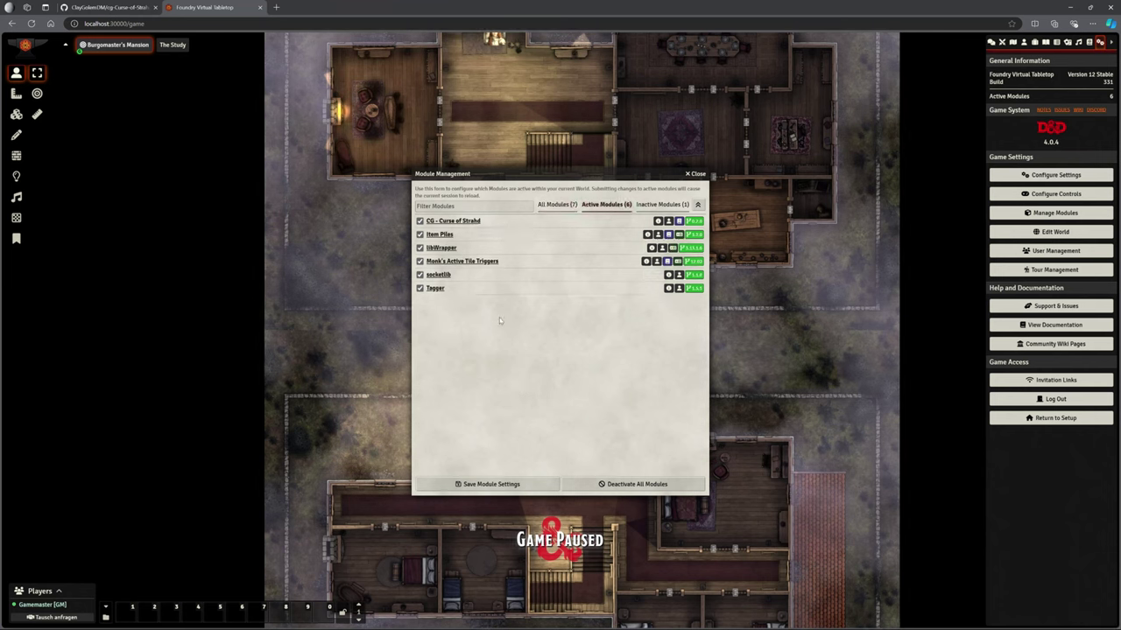
pyautogui.press('Escape')
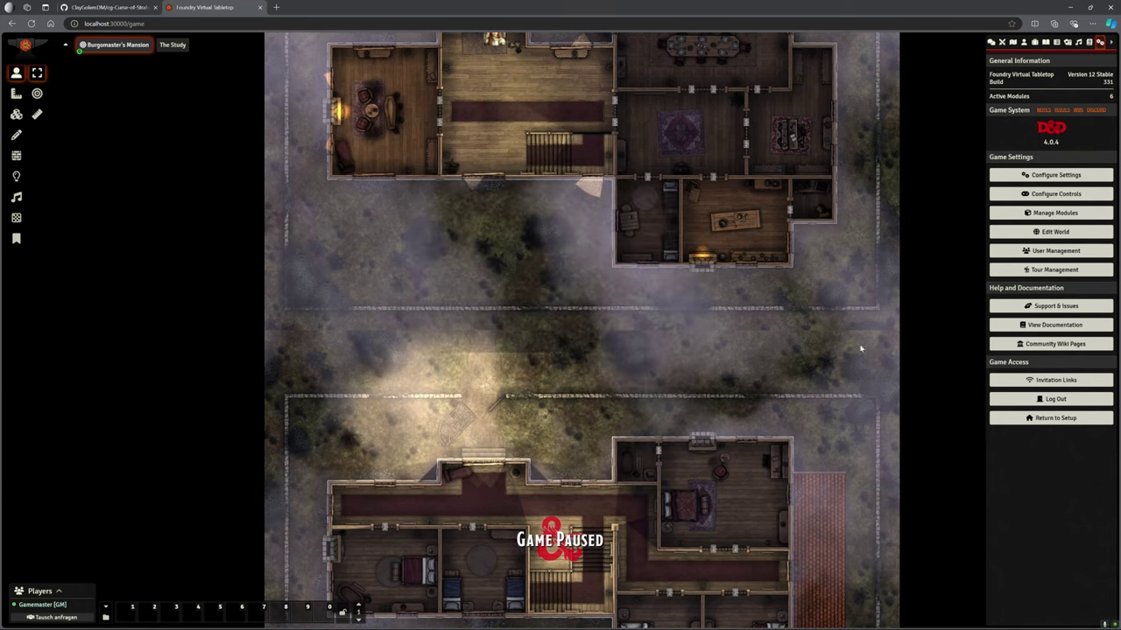
# Open the ClayGolems' Curse of Strahd compendium and import all contents of the 0a-Landing and Intro adventure
pyautogui.click(1088, 42)
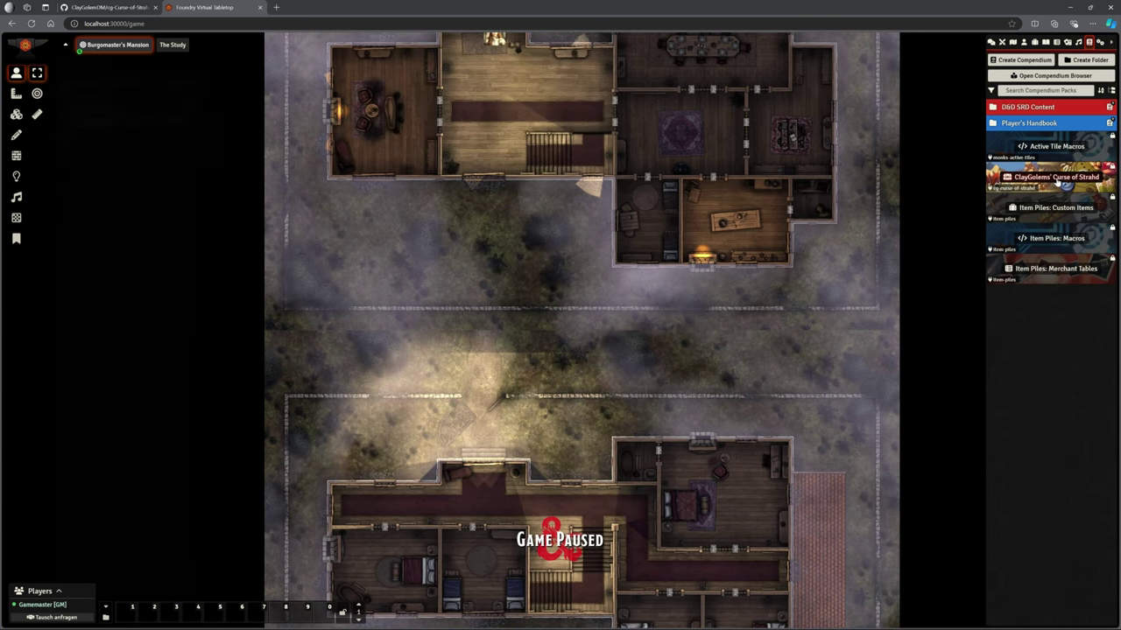
pyautogui.click(1059, 181)
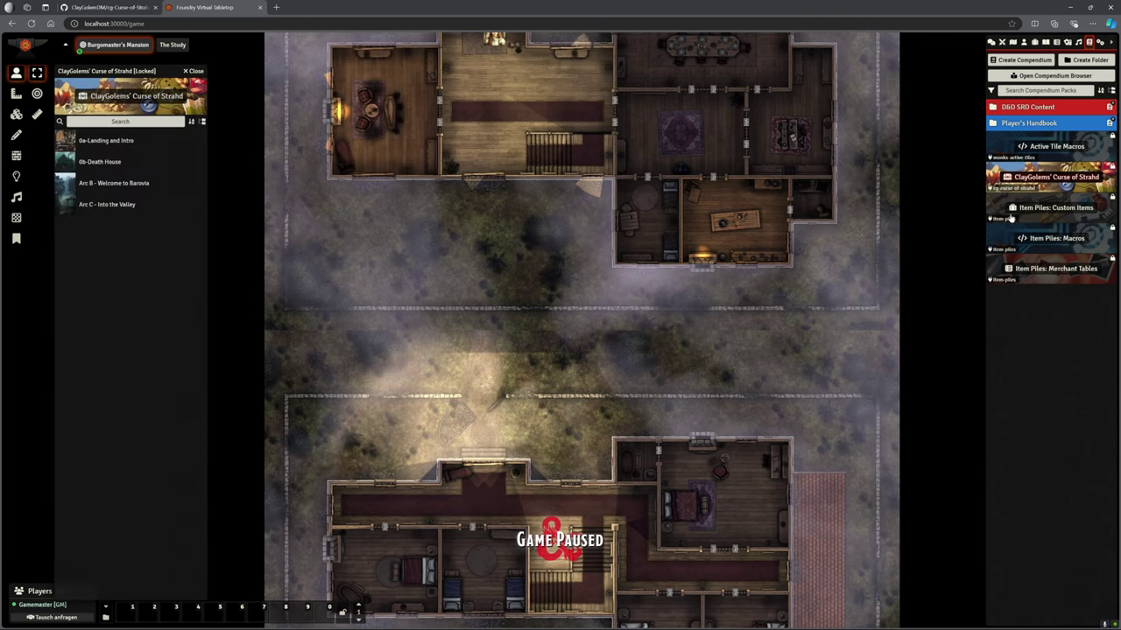
pyautogui.click(111, 146)
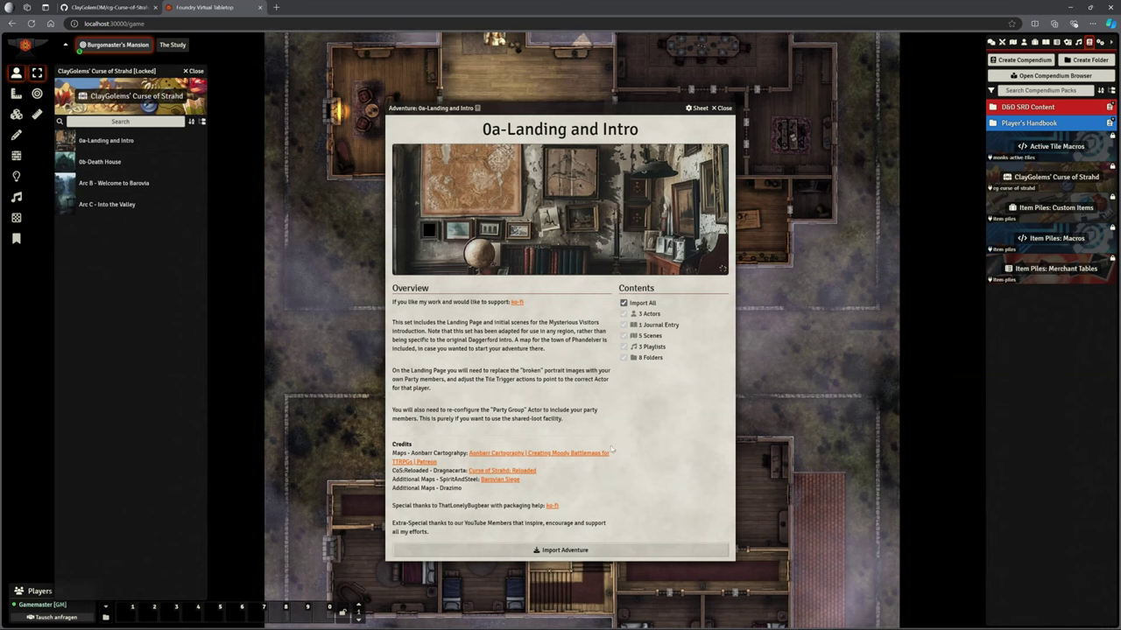
pyautogui.click(567, 552)
pyautogui.click(523, 355)
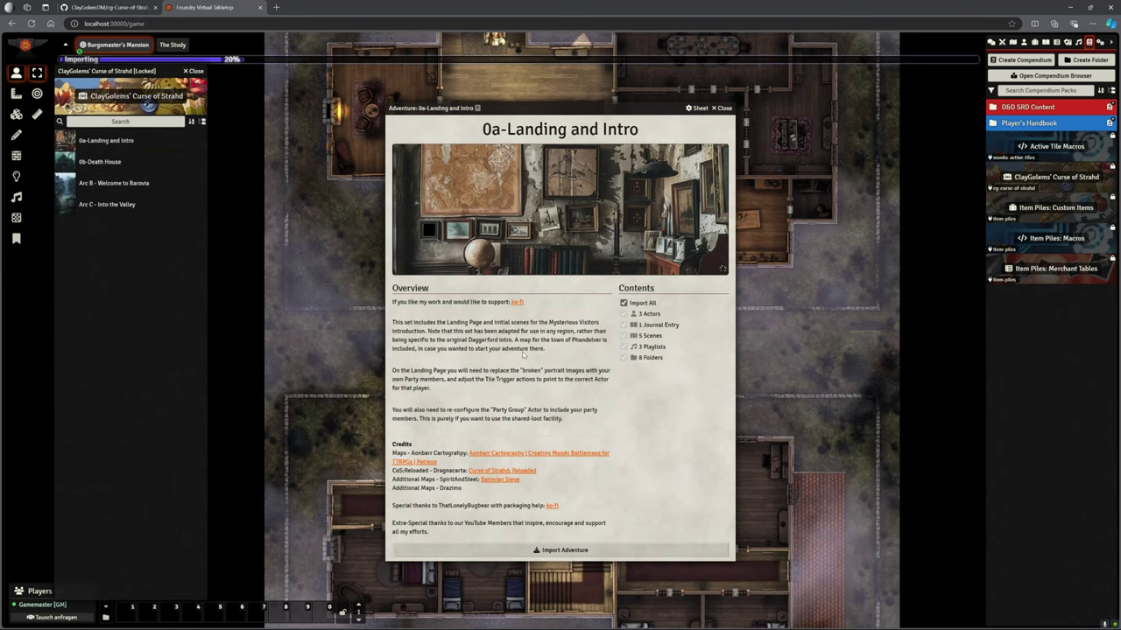
# Import all contents of the Arc B - Welcome to Barovia adventure from the Curse of Strahd compendium
pyautogui.click(107, 184)
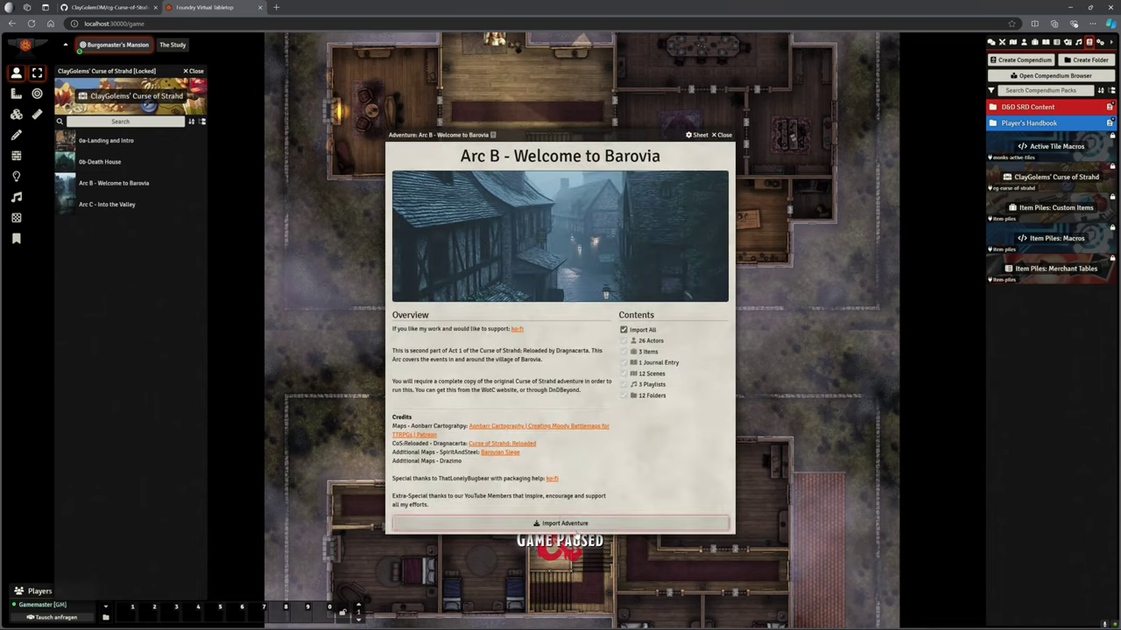
pyautogui.click(565, 524)
pyautogui.click(521, 358)
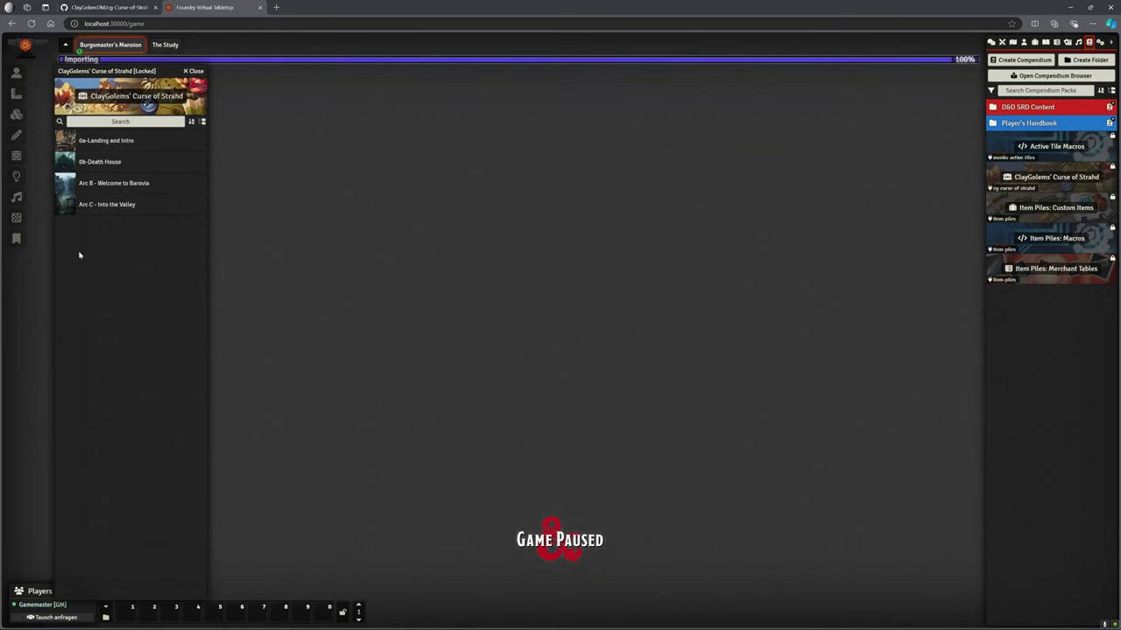
# Import all contents of the Arc C - Into the Valley adventure from the Curse of Strahd compendium
pyautogui.click(110, 205)
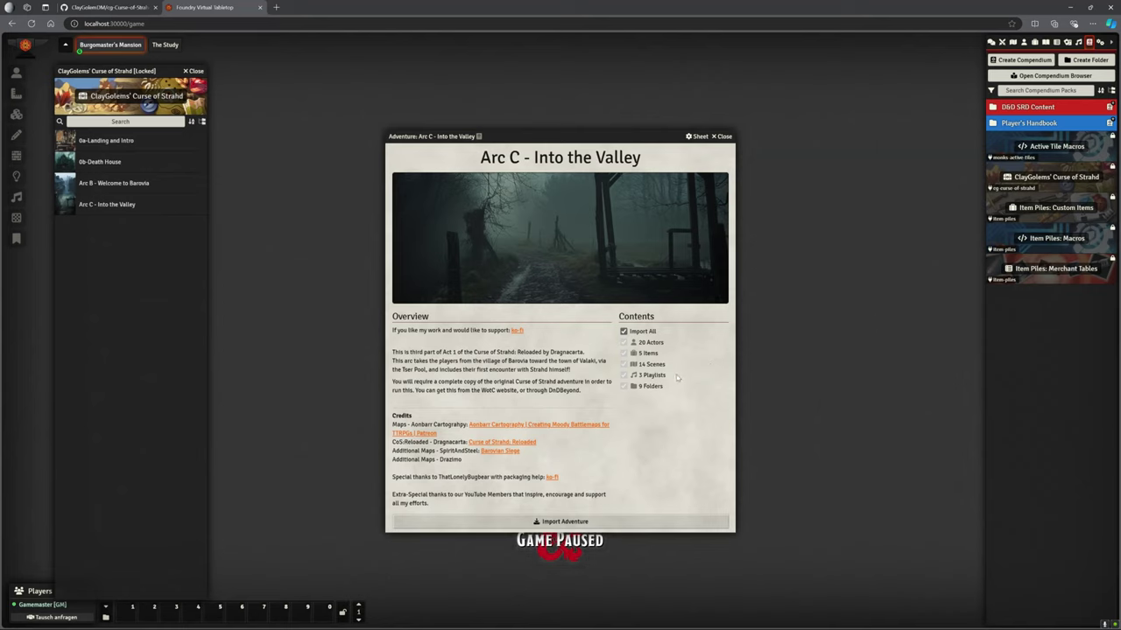
pyautogui.click(587, 521)
pyautogui.click(523, 356)
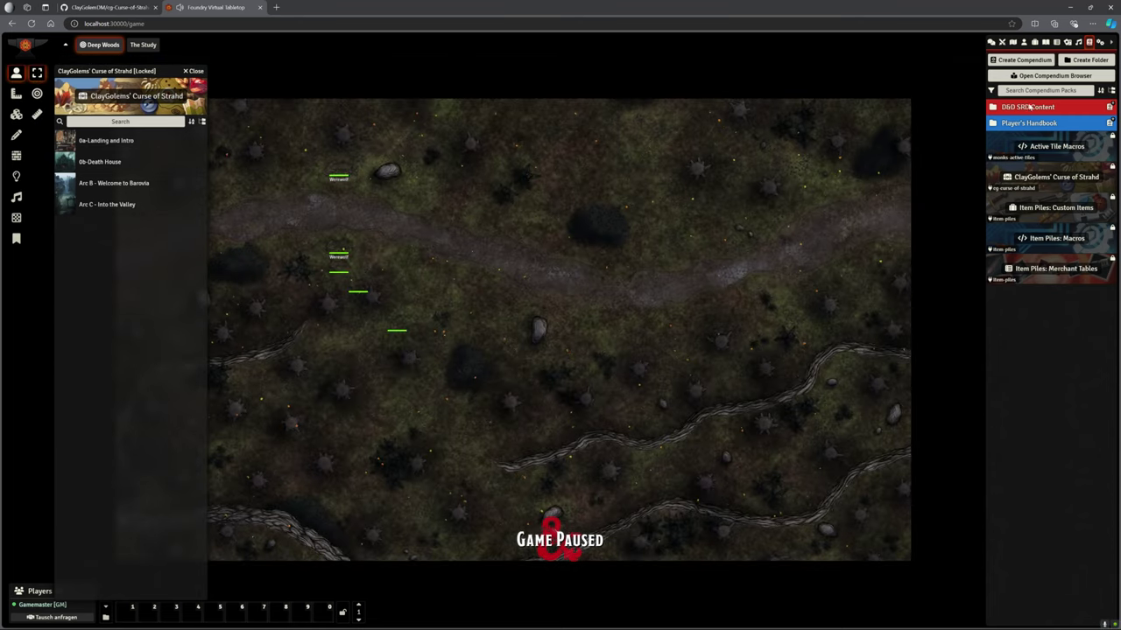
# Open the scenes directory and review the Arc B - Barovia scenes inside the CG-COS-Scenes folder
pyautogui.click(1013, 42)
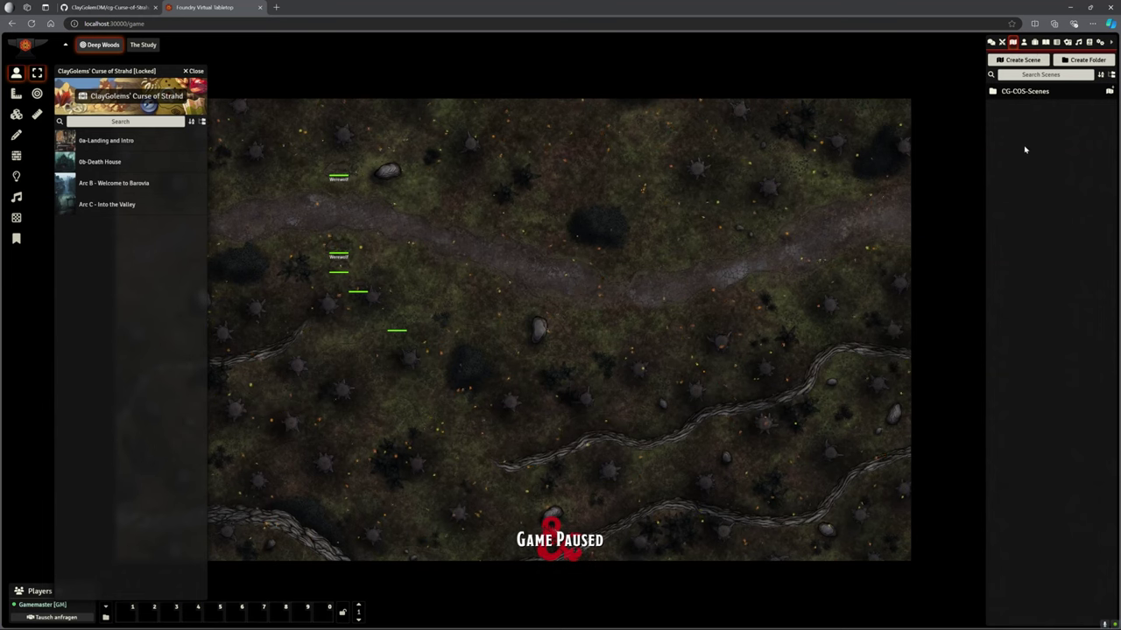
pyautogui.click(1029, 94)
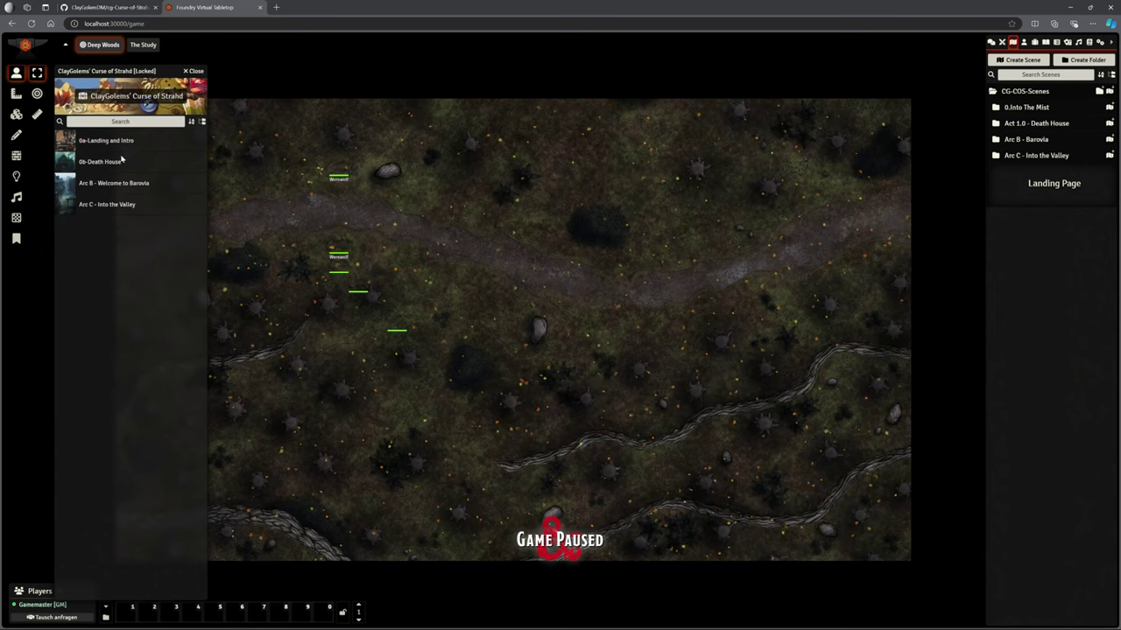
pyautogui.rightClick(1036, 123)
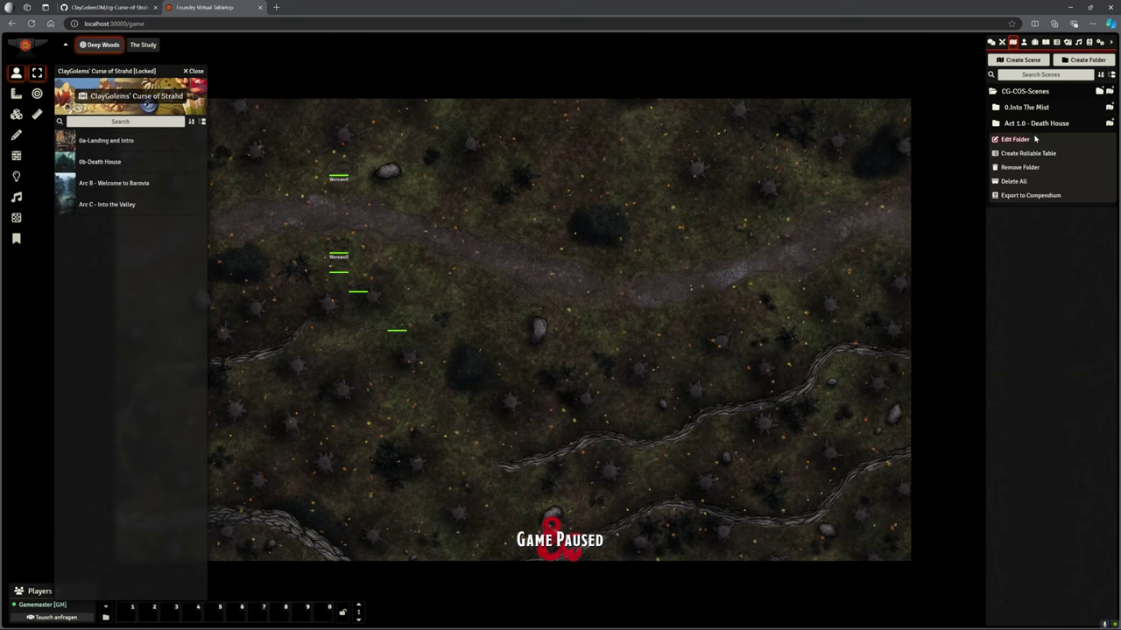
pyautogui.click(1030, 288)
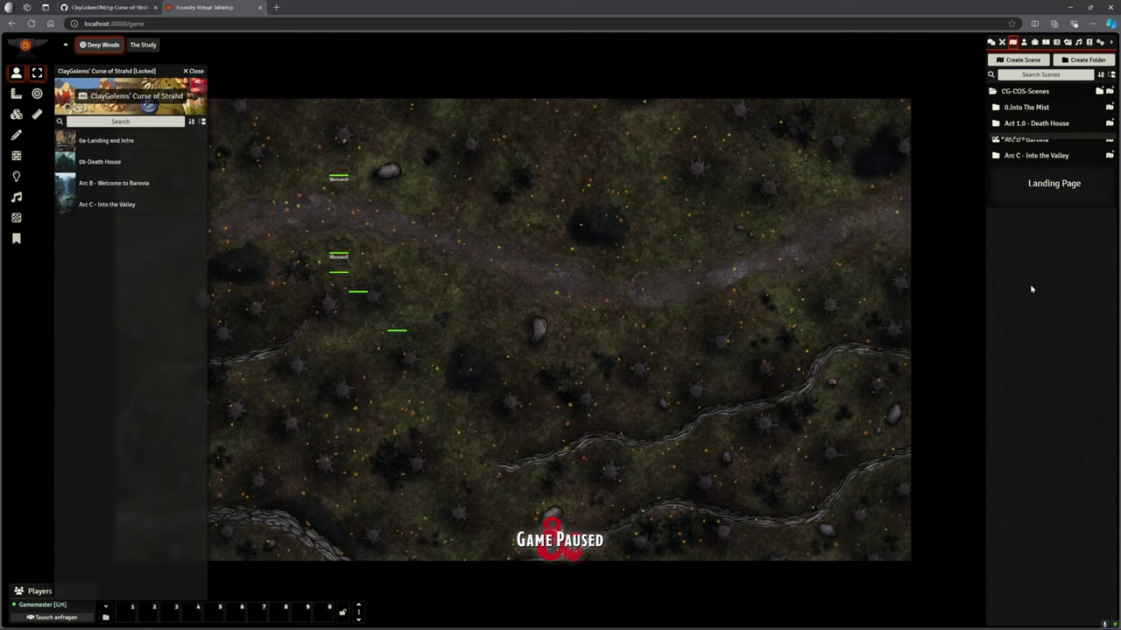
pyautogui.click(1037, 140)
pyautogui.scroll(-2, 1041, 263)
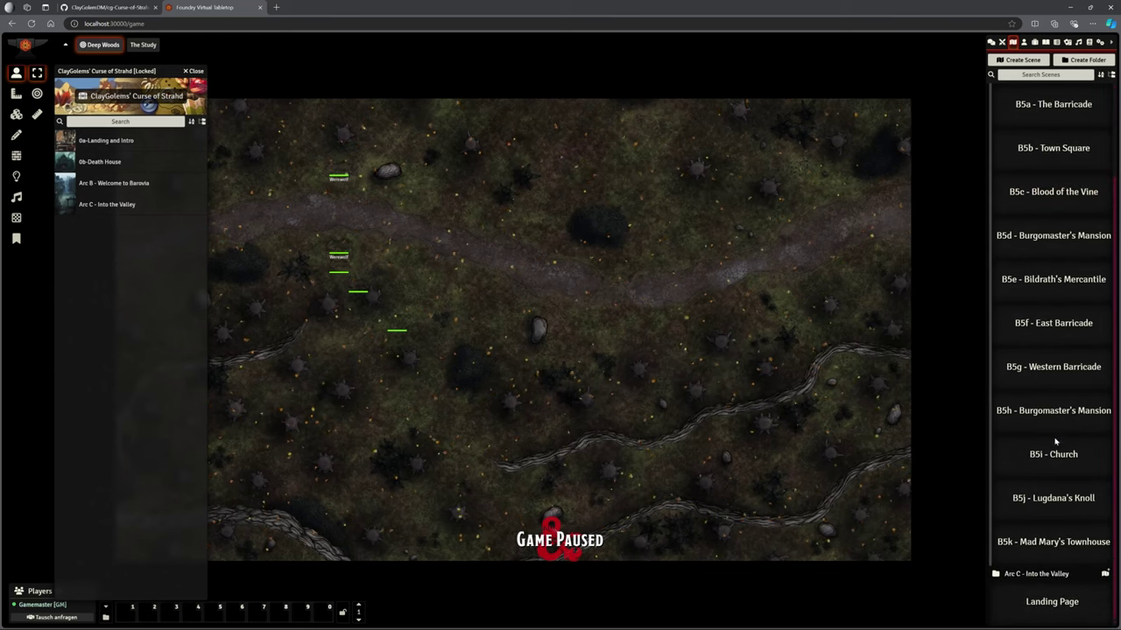
pyautogui.scroll(2, 1059, 254)
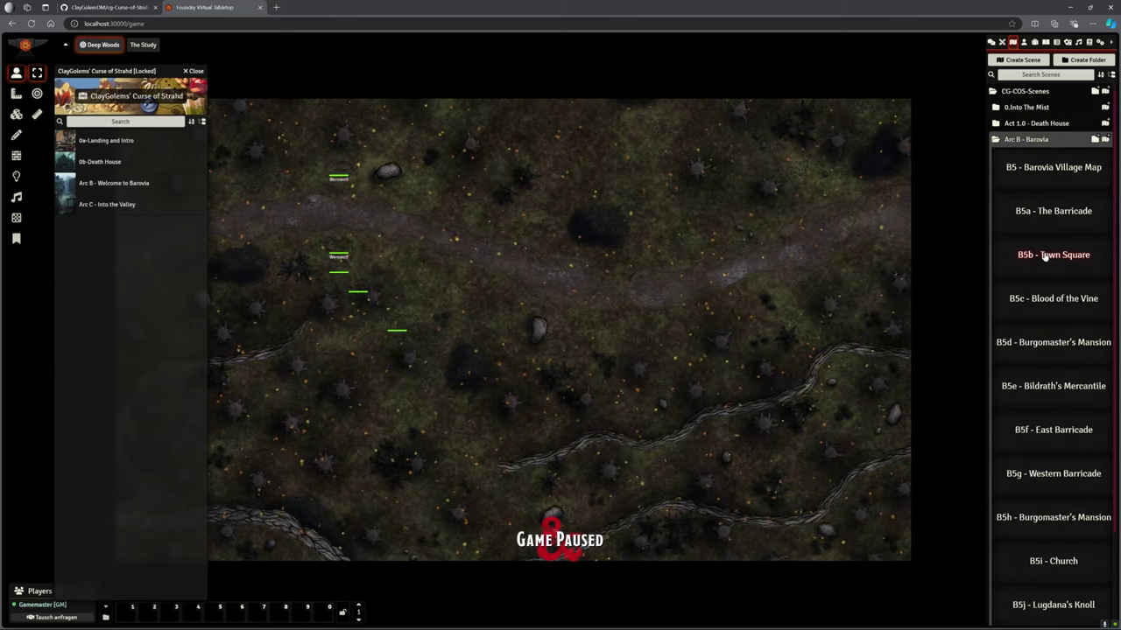
# Activate the B5b - Town Square scene and generate its thumbnail image
pyautogui.rightClick(1042, 255)
pyautogui.click(1011, 300)
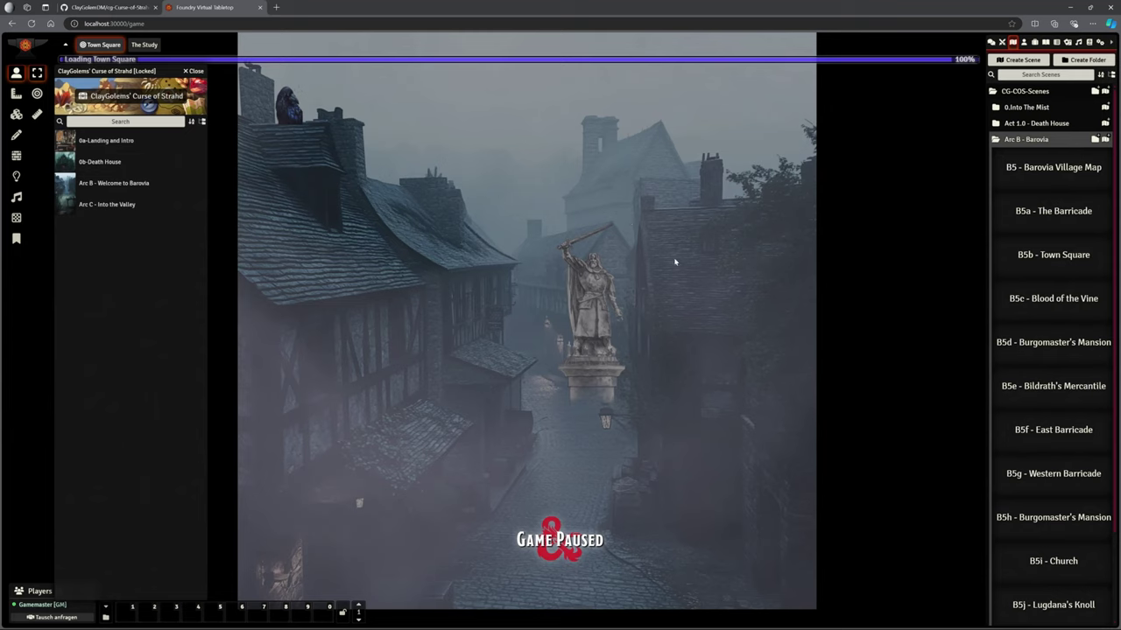
pyautogui.rightClick(1036, 256)
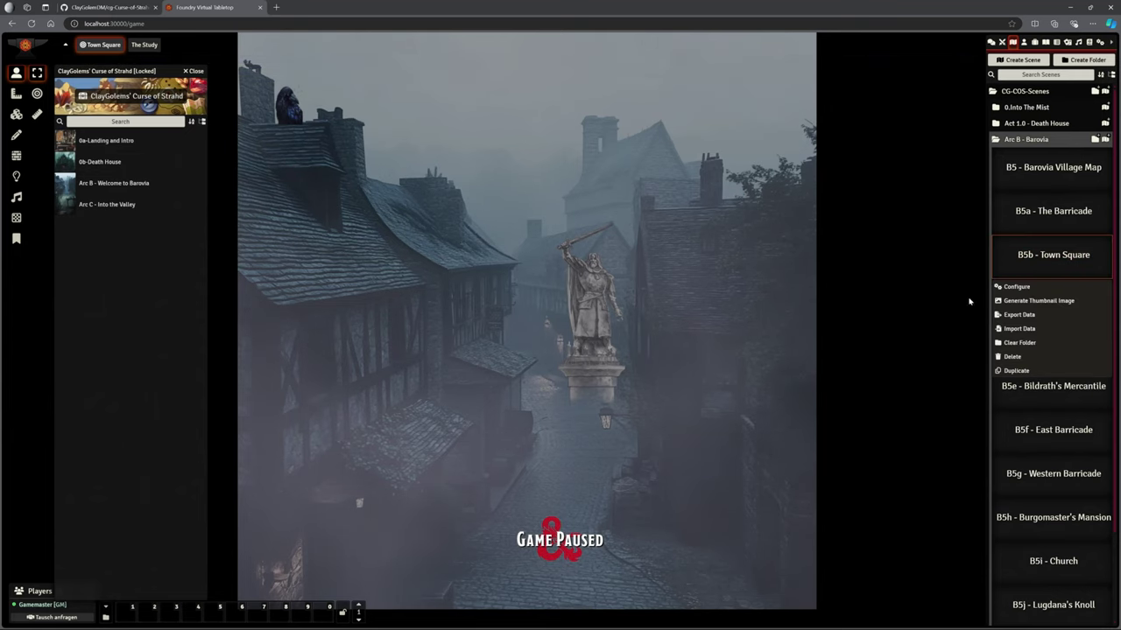
pyautogui.click(1024, 298)
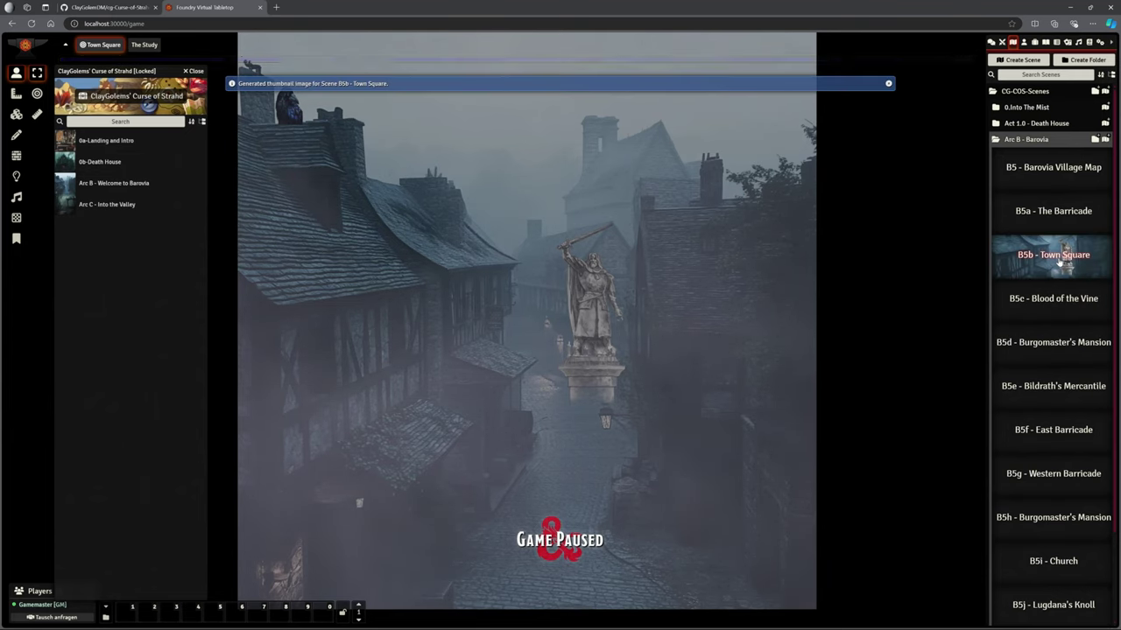
# Collapse the Arc B scenes, expand Arc C - Into the Valley, and activate the C1a - Barovian Scouts scene
pyautogui.click(1036, 141)
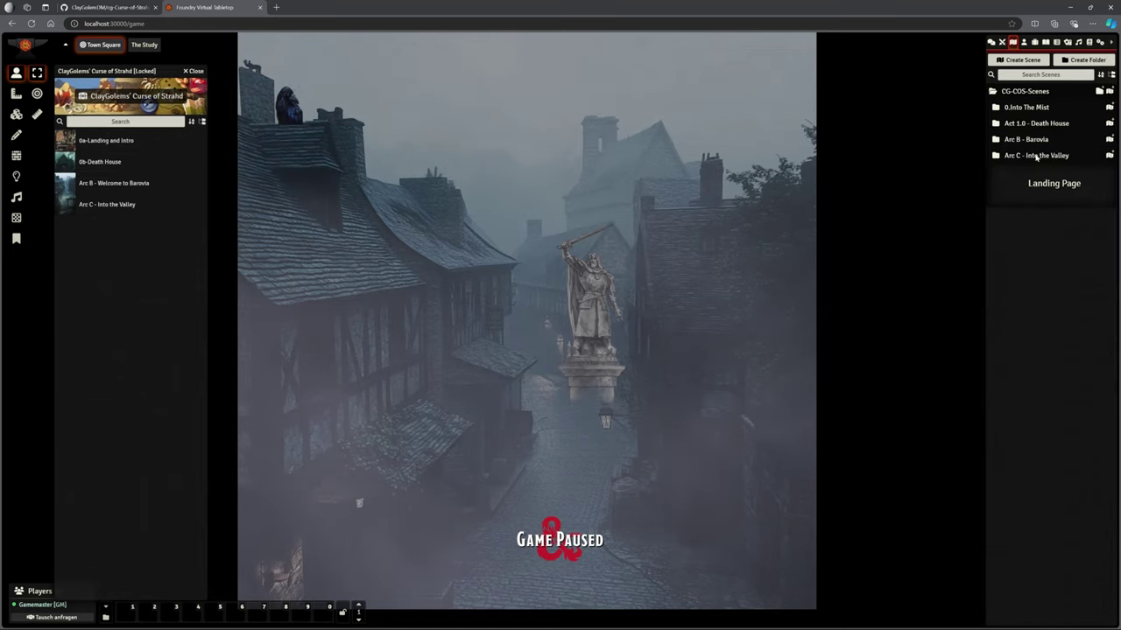
pyautogui.click(1038, 155)
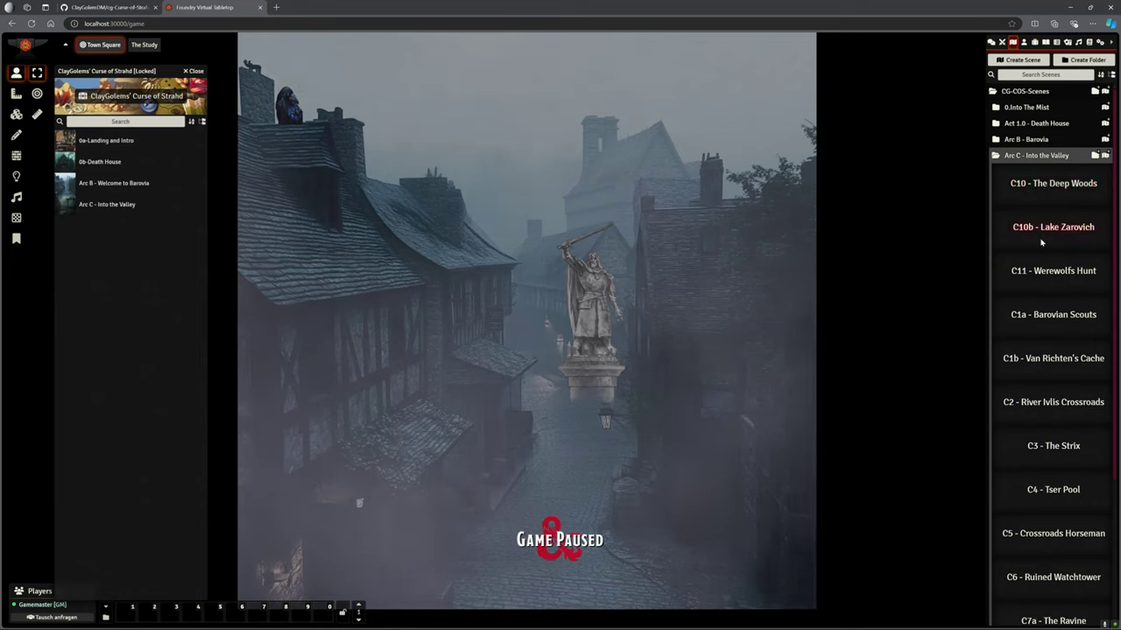
pyautogui.rightClick(1055, 309)
pyautogui.click(1016, 358)
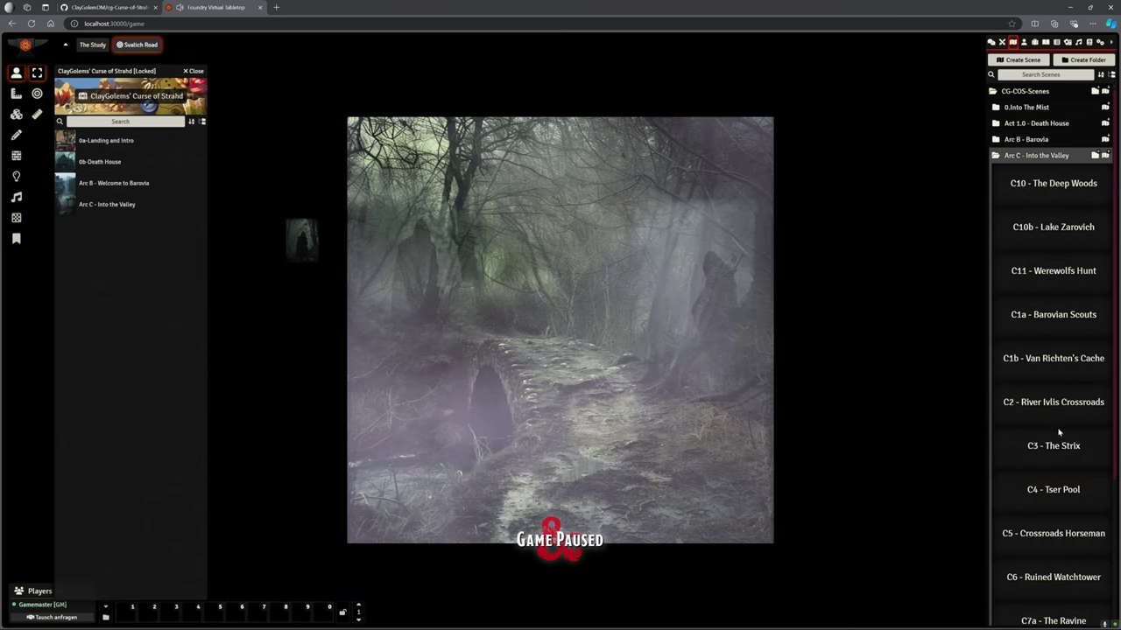
# Activate the C2 - River Ivlis Crossroads scene and trigger its Lightning tile
pyautogui.scroll(-1, 1046, 376)
pyautogui.rightClick(1046, 376)
pyautogui.click(1015, 408)
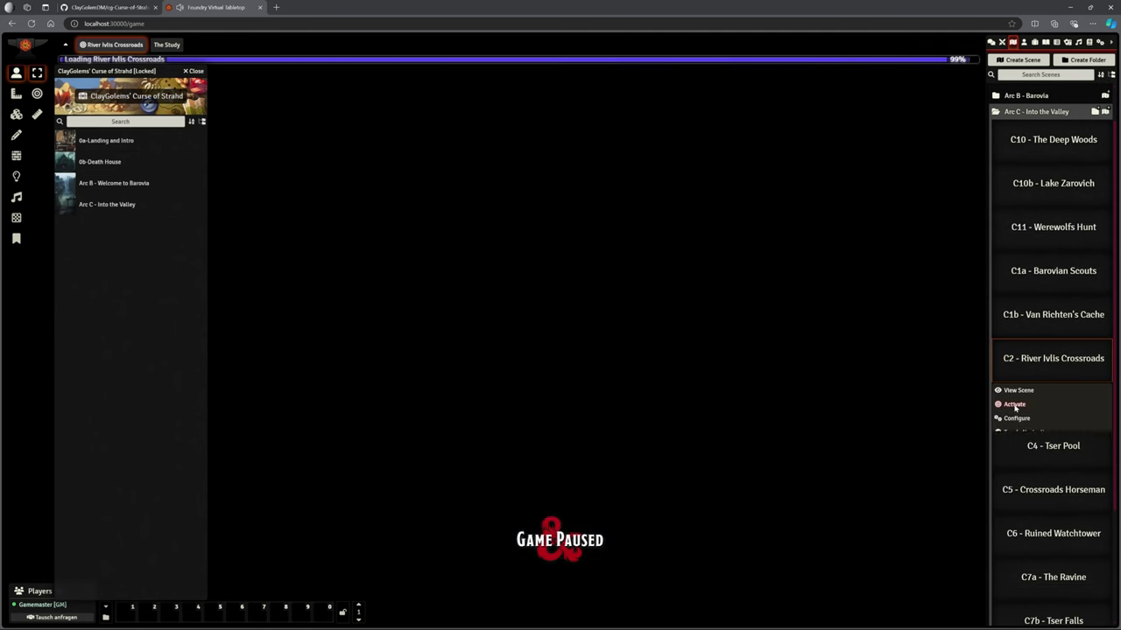
pyautogui.click(232, 331)
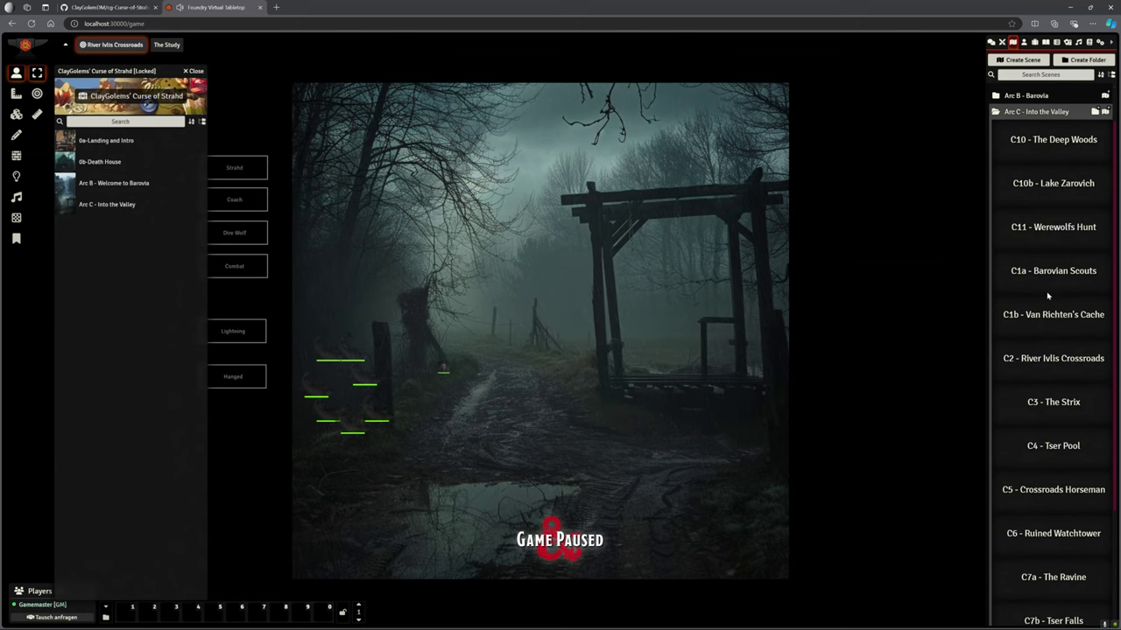
# Activate the C6 - Ruined Watchtower scene and examine the tower and its surroundings on the map
pyautogui.scroll(-1, 1047, 296)
pyautogui.rightClick(1041, 492)
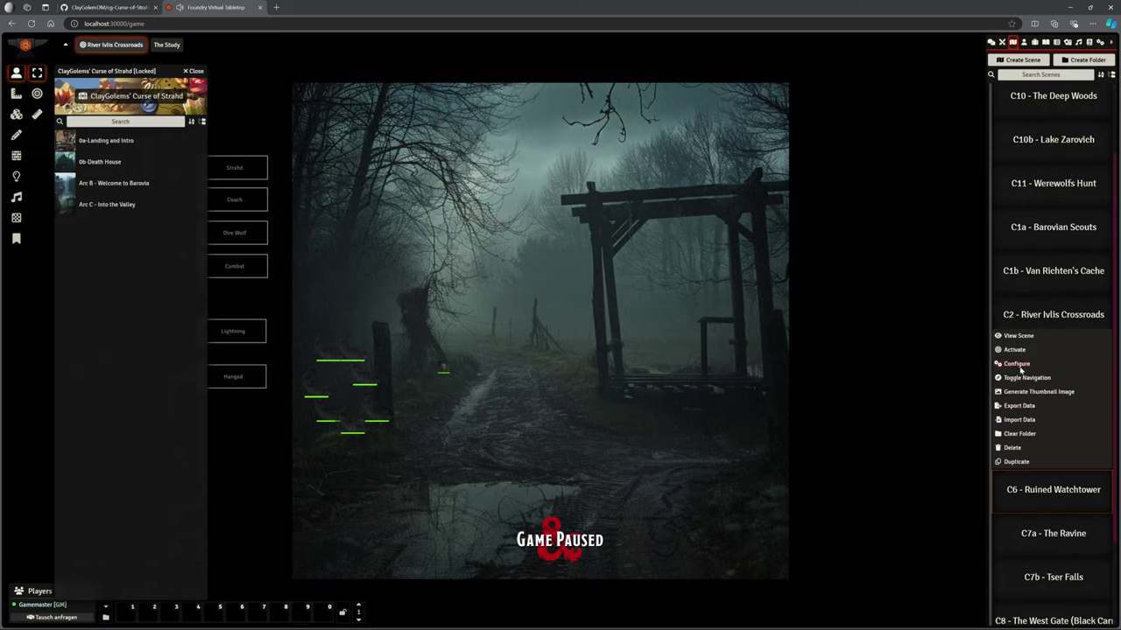
pyautogui.click(1017, 353)
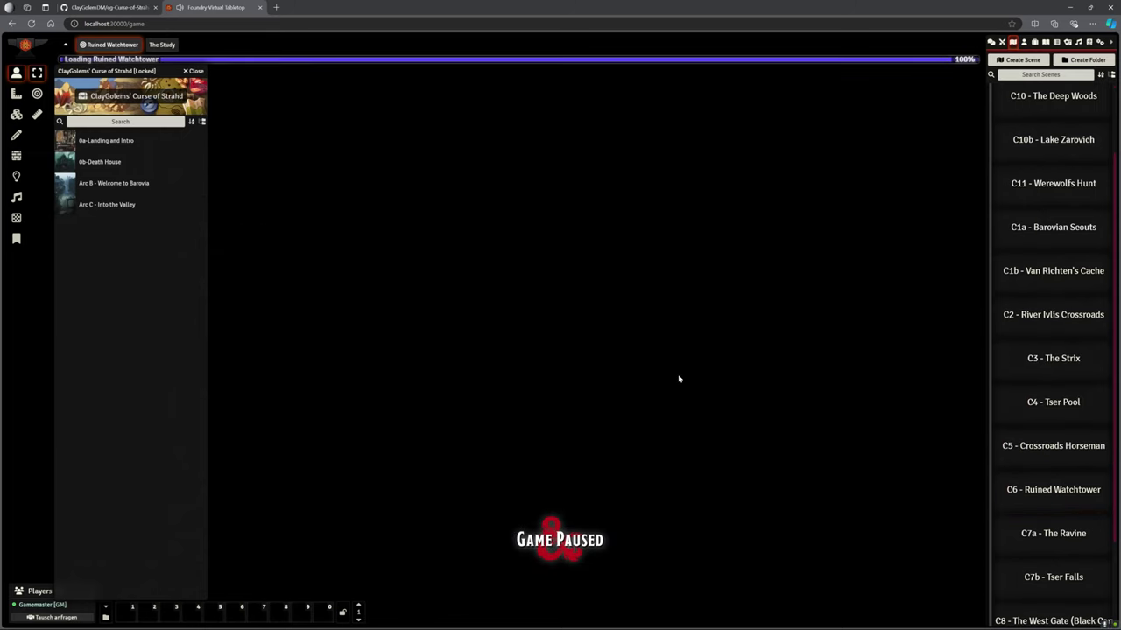
pyautogui.press('Up')
pyautogui.press('Up')
pyautogui.press('Up')
pyautogui.press('Up')
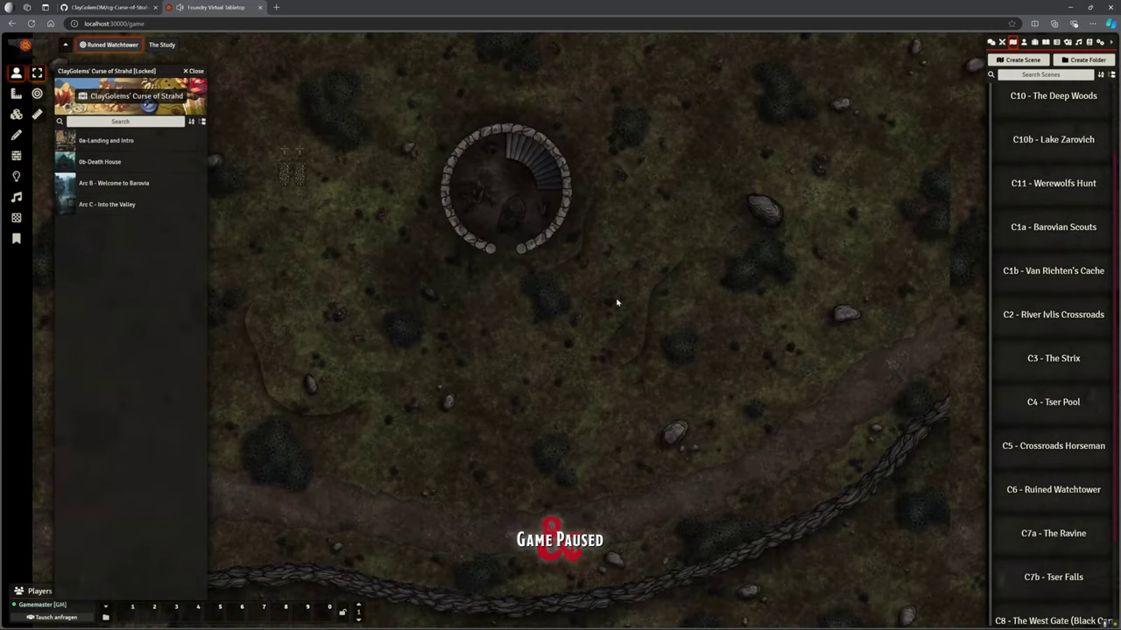
pyautogui.scroll(-3, 617, 303)
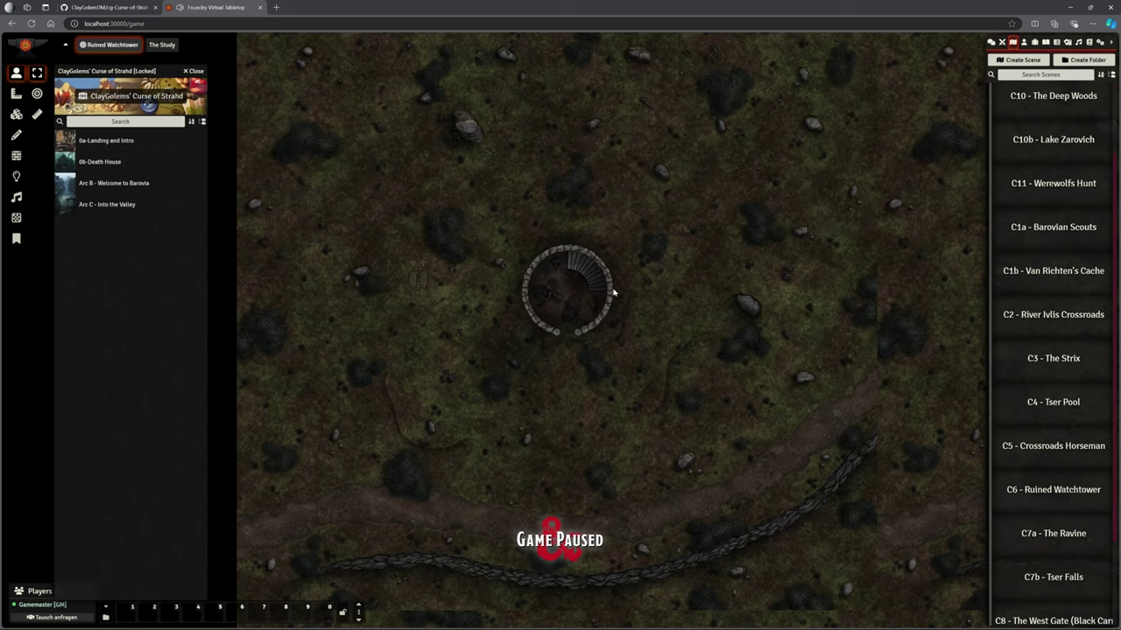
# Activate the C7a - The Ravine scene to inspect its map and fog effects
pyautogui.scroll(-1, 1029, 300)
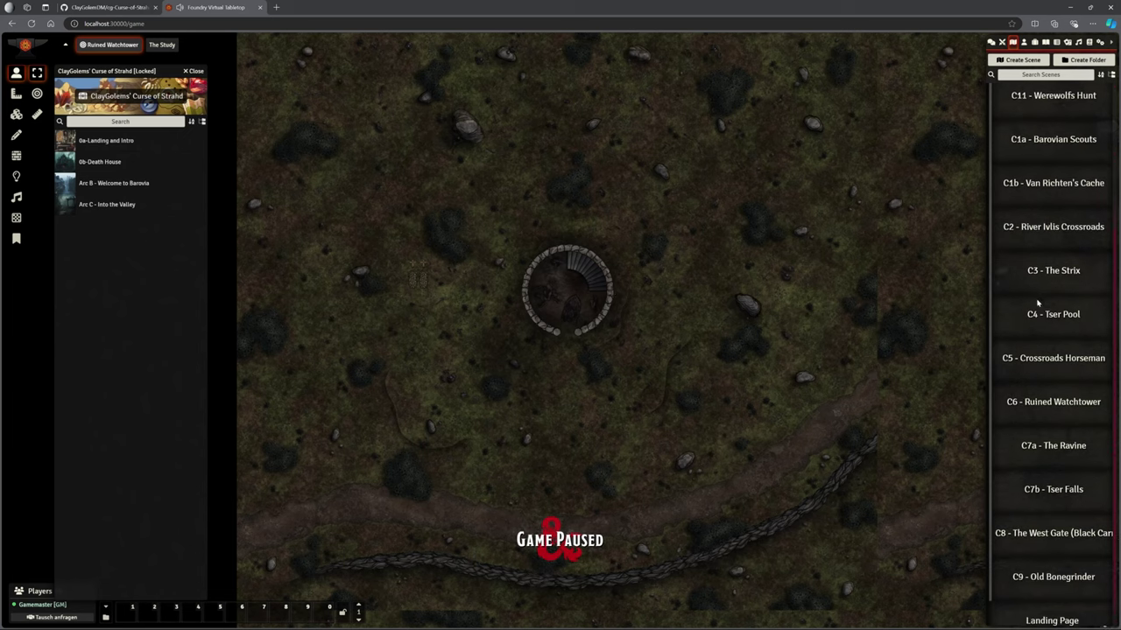
pyautogui.rightClick(1056, 426)
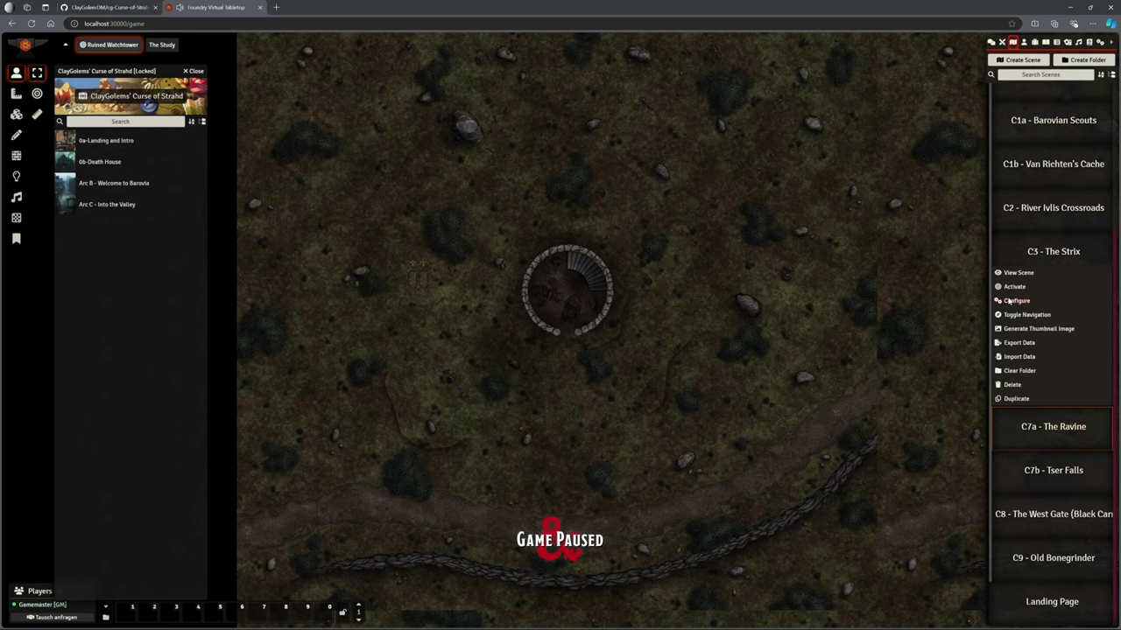
pyautogui.click(1013, 288)
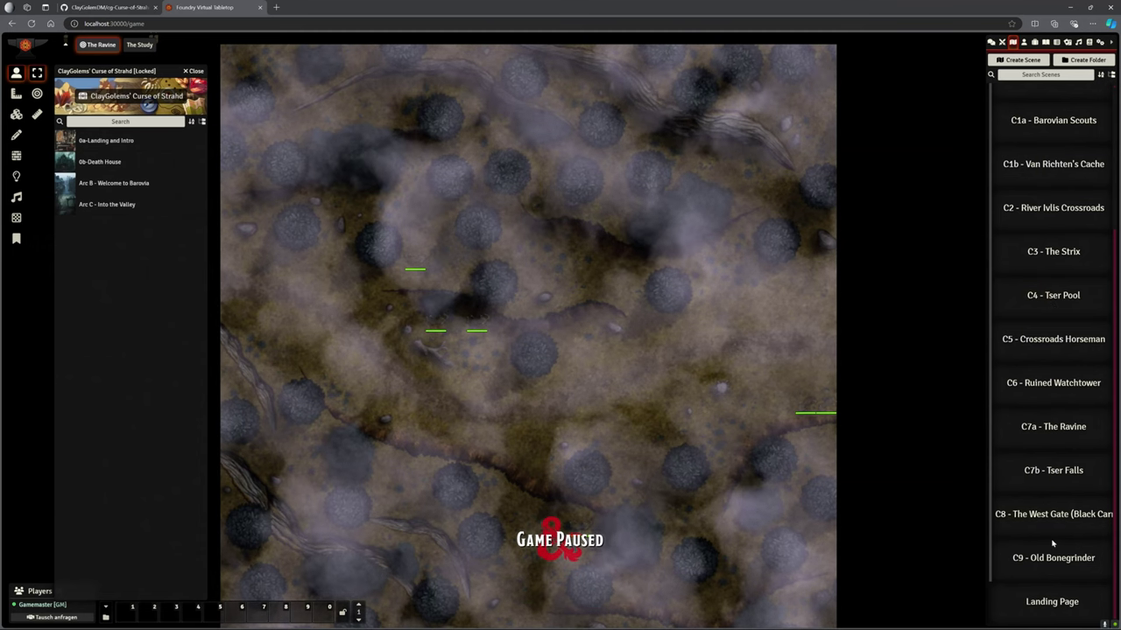
# Activate the C10b - Lake Zarovich scene from the Arc C folder to view its artwork
pyautogui.scroll(3, 1053, 263)
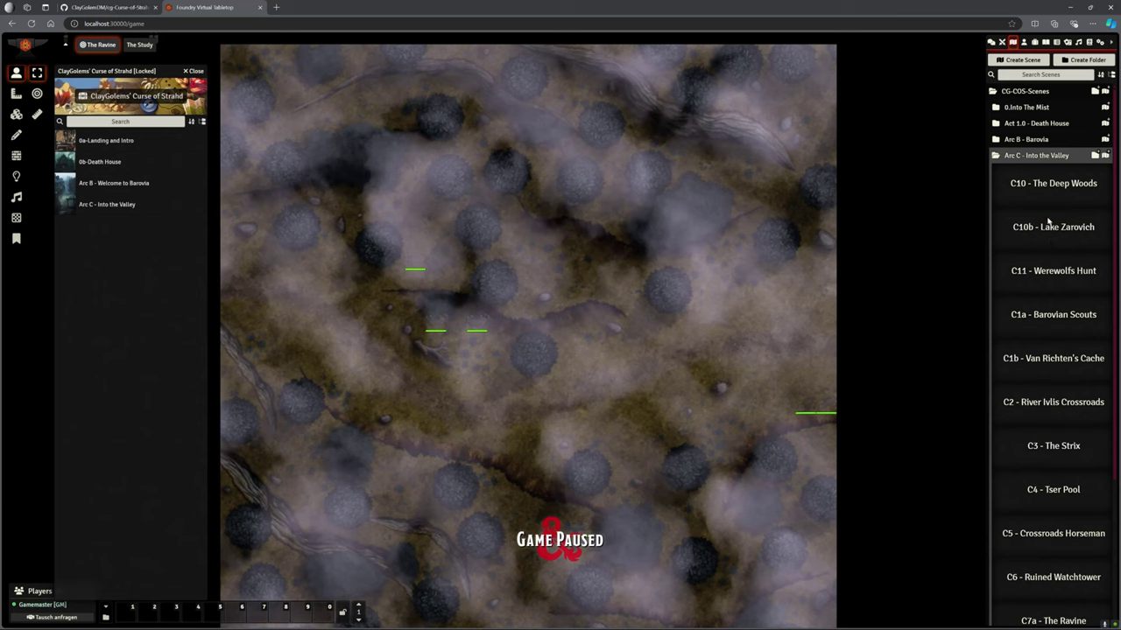
pyautogui.rightClick(1051, 227)
pyautogui.click(1026, 263)
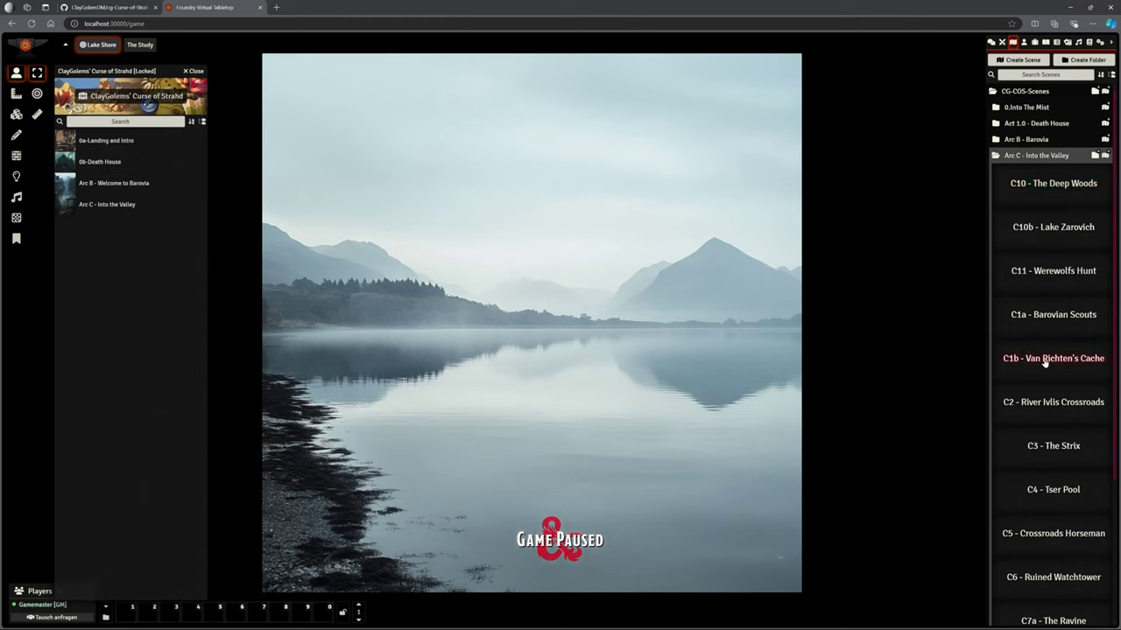
# Activate the C7b - Tser Falls scene to view it, followed by the C3 - The Strix scene
pyautogui.scroll(-2, 1040, 315)
pyautogui.scroll(-1, 1038, 293)
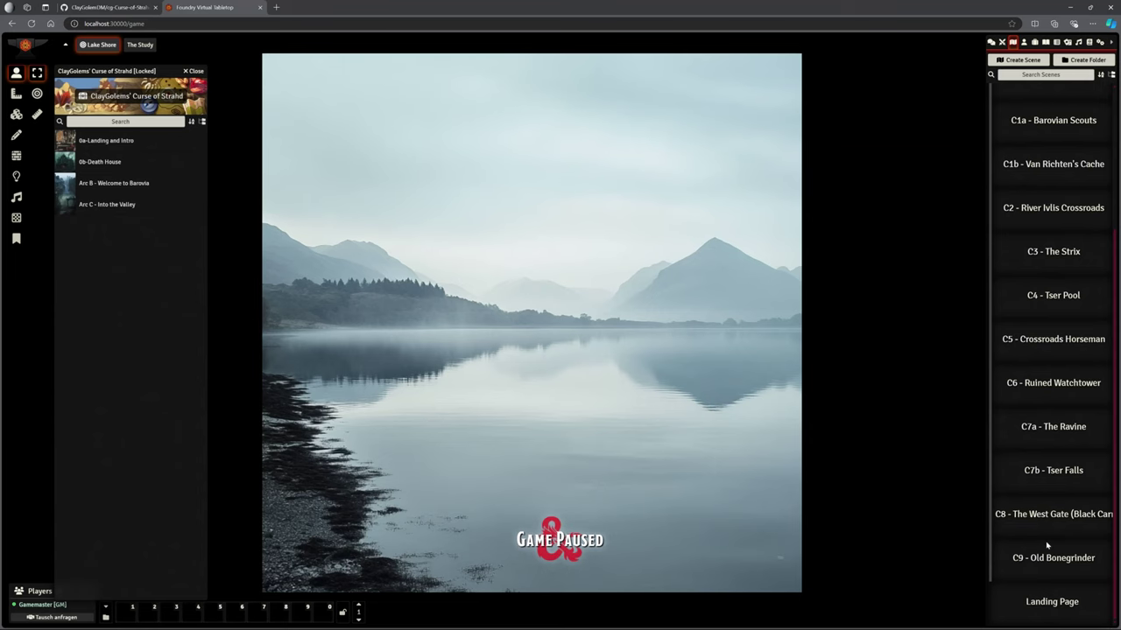
pyautogui.rightClick(1035, 484)
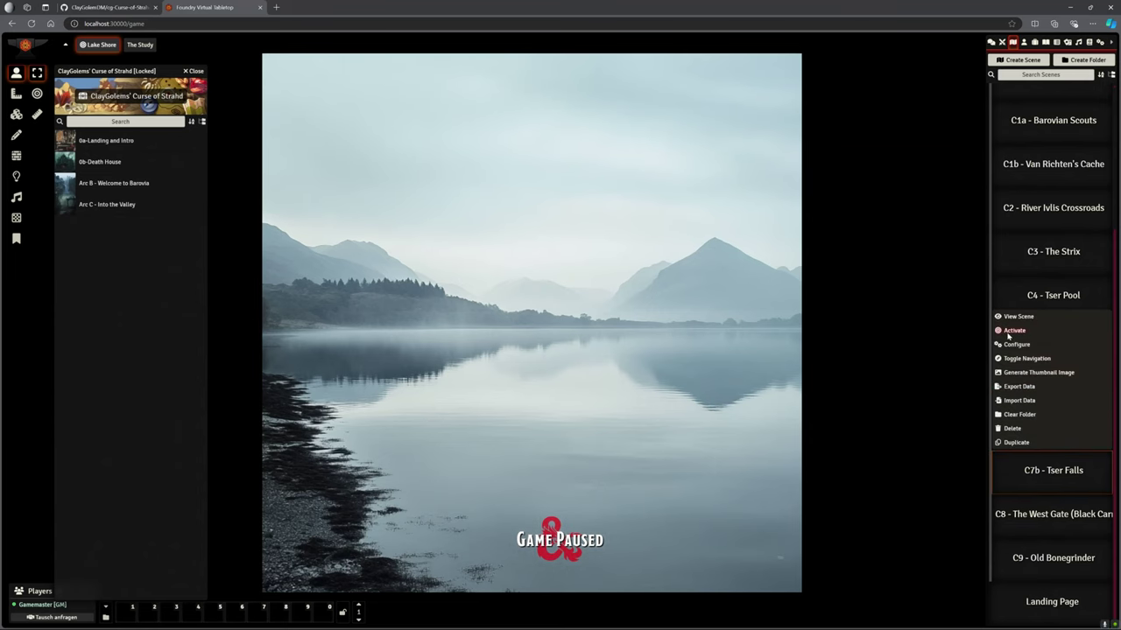
pyautogui.click(1006, 340)
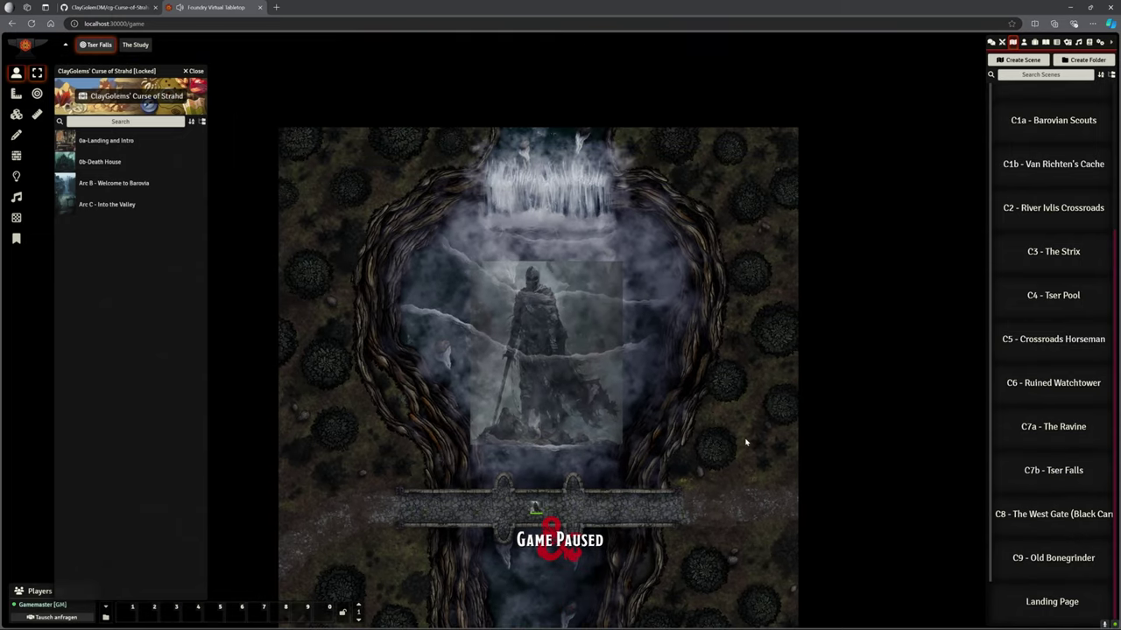
pyautogui.rightClick(1046, 260)
pyautogui.click(1024, 305)
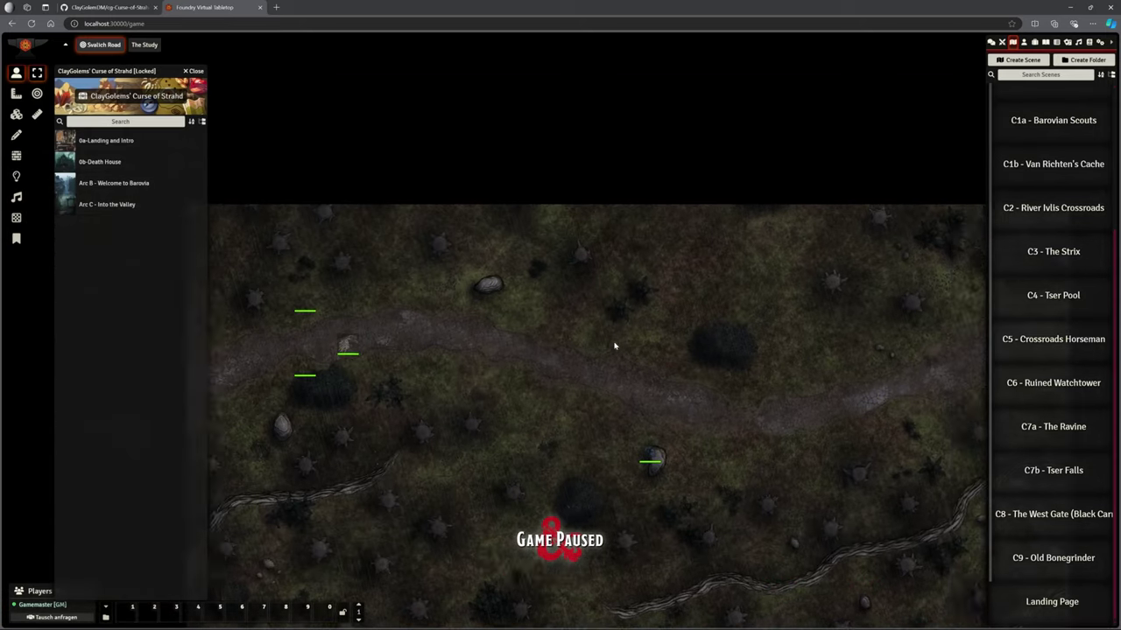
# Review the monsters and NPCs in the Arc C - Into the Valley actors folder
pyautogui.click(1024, 43)
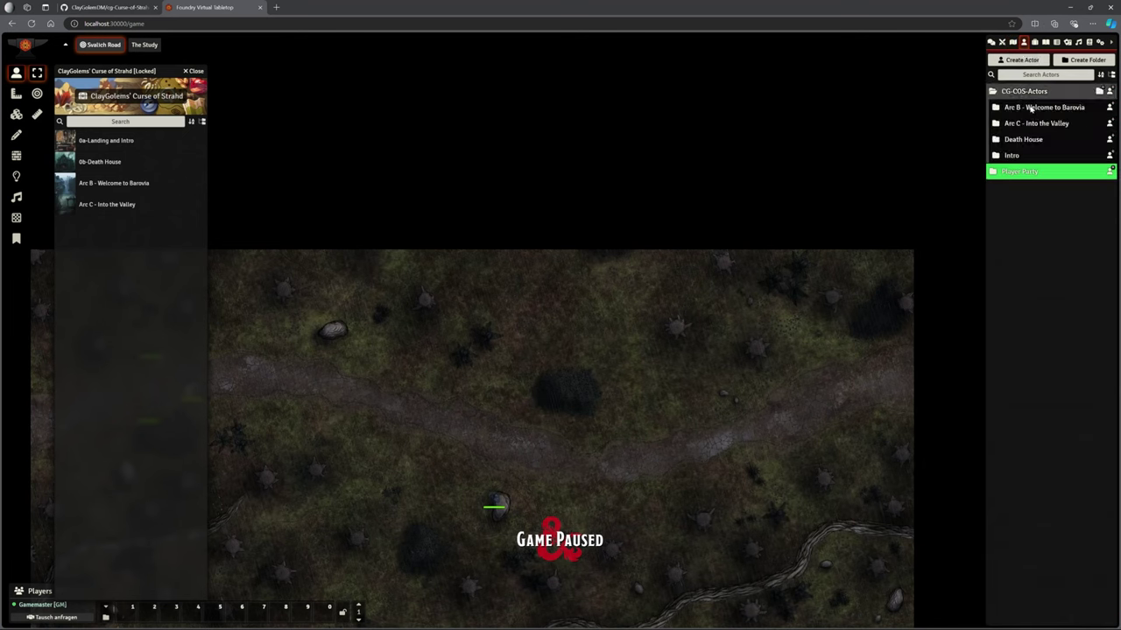
pyautogui.click(1029, 124)
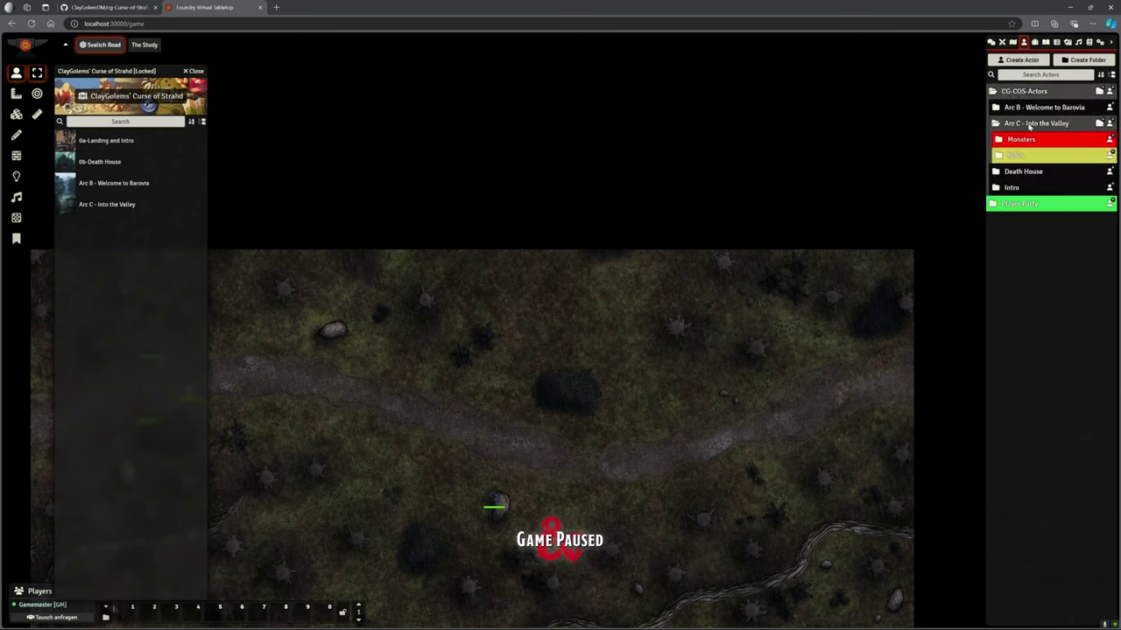
pyautogui.click(1018, 142)
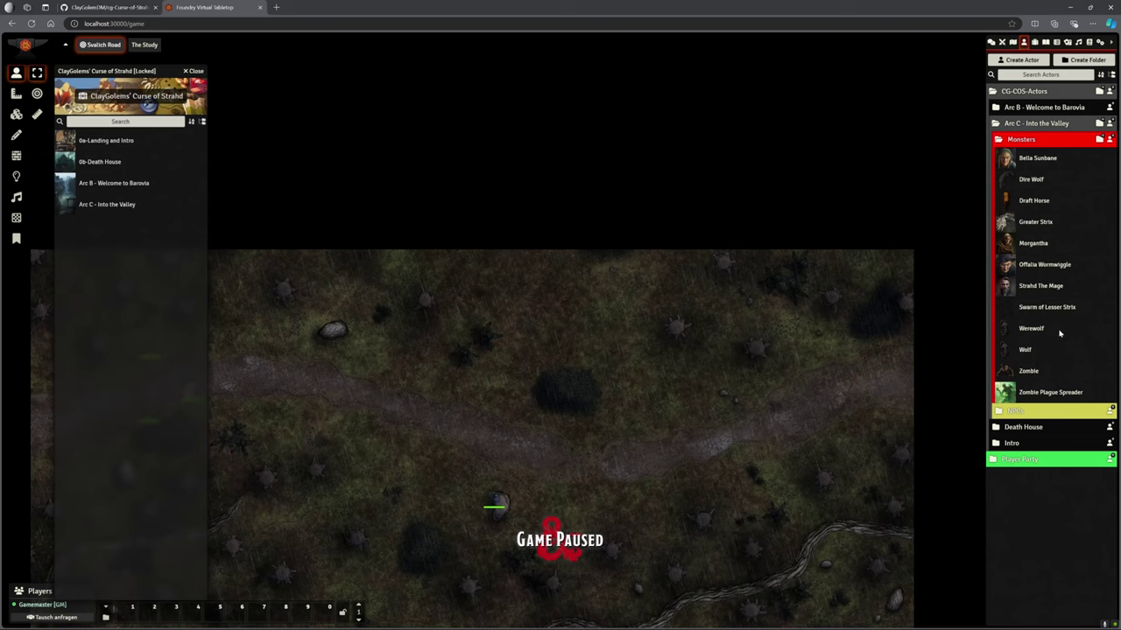
pyautogui.click(1027, 140)
pyautogui.click(1027, 155)
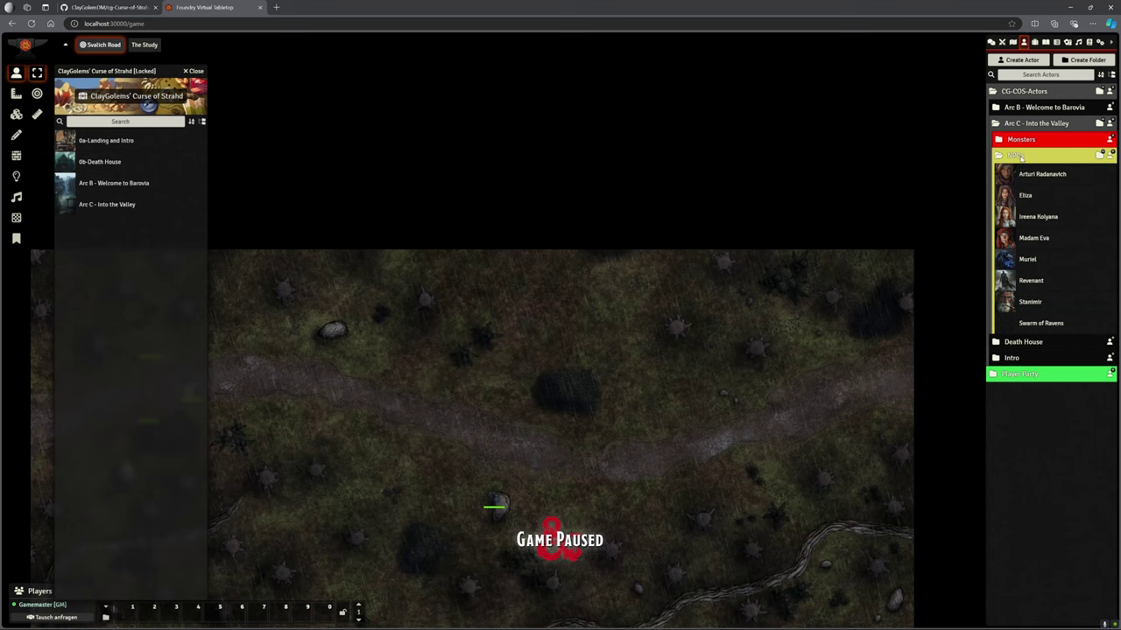
pyautogui.click(1021, 156)
# Review the items in the Arc C - Into the Valley folder of CG-COS-Items, and collapse the folder again
pyautogui.click(1034, 42)
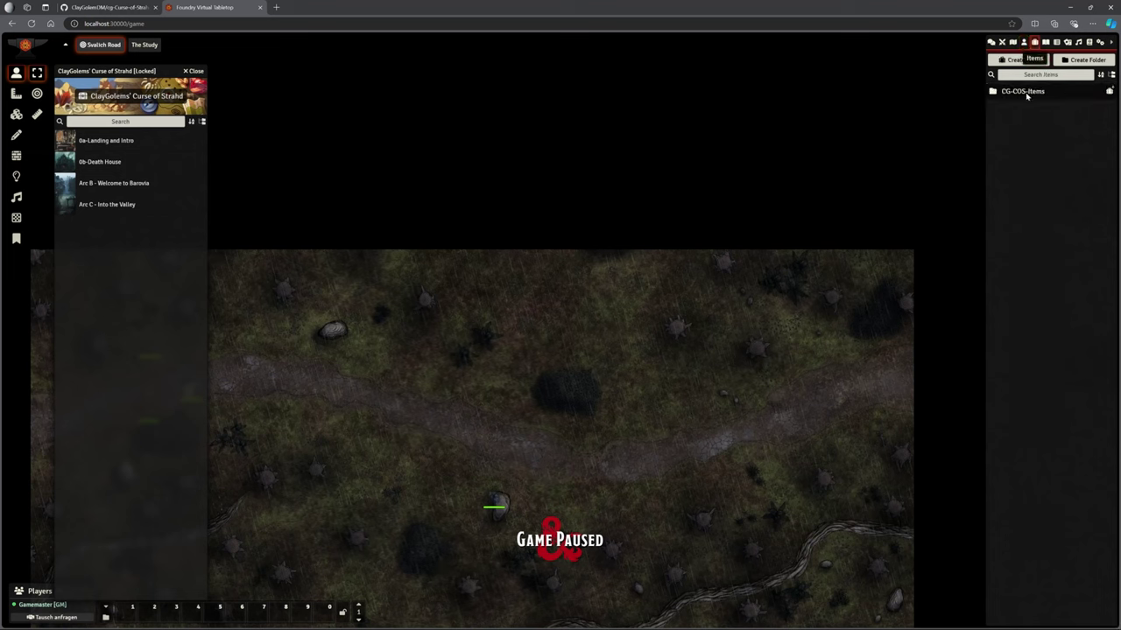
pyautogui.click(1027, 92)
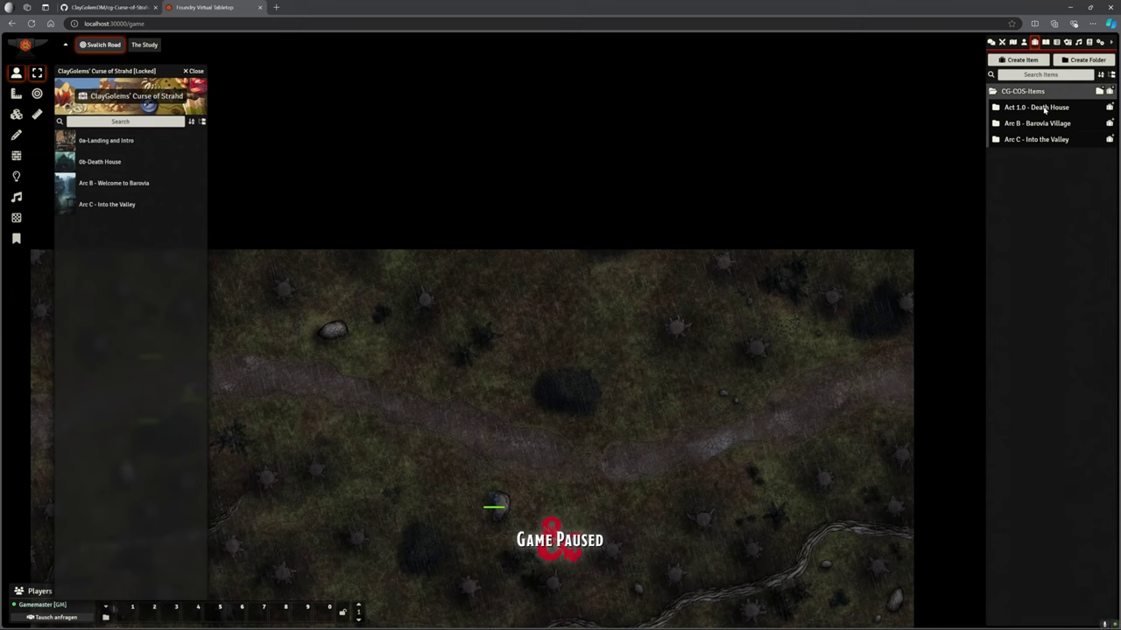
pyautogui.click(1038, 140)
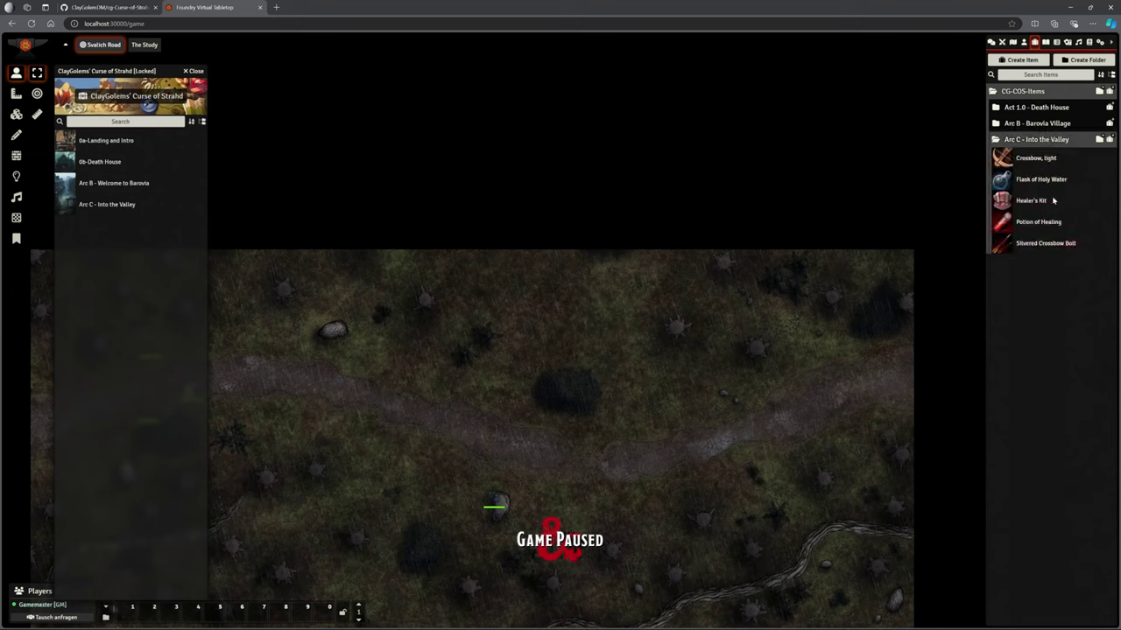
pyautogui.click(1038, 140)
# Review the contents of the CG-COS-Journals folder and the Backgrounds playlist in the CG-COS-Playlists folder
pyautogui.click(1047, 42)
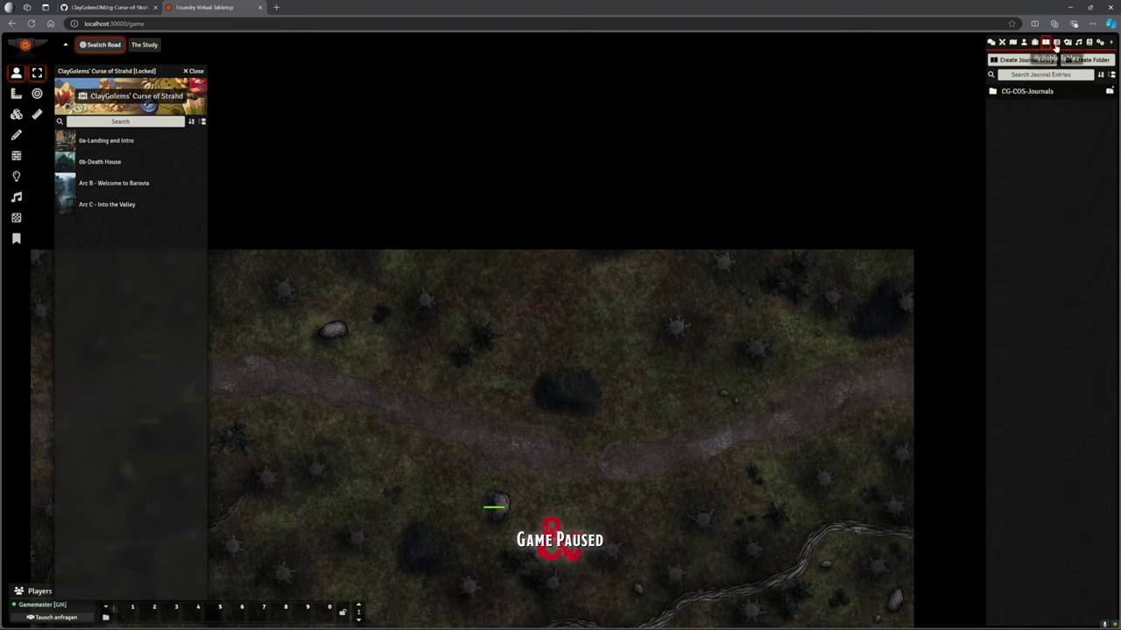
pyautogui.click(1046, 93)
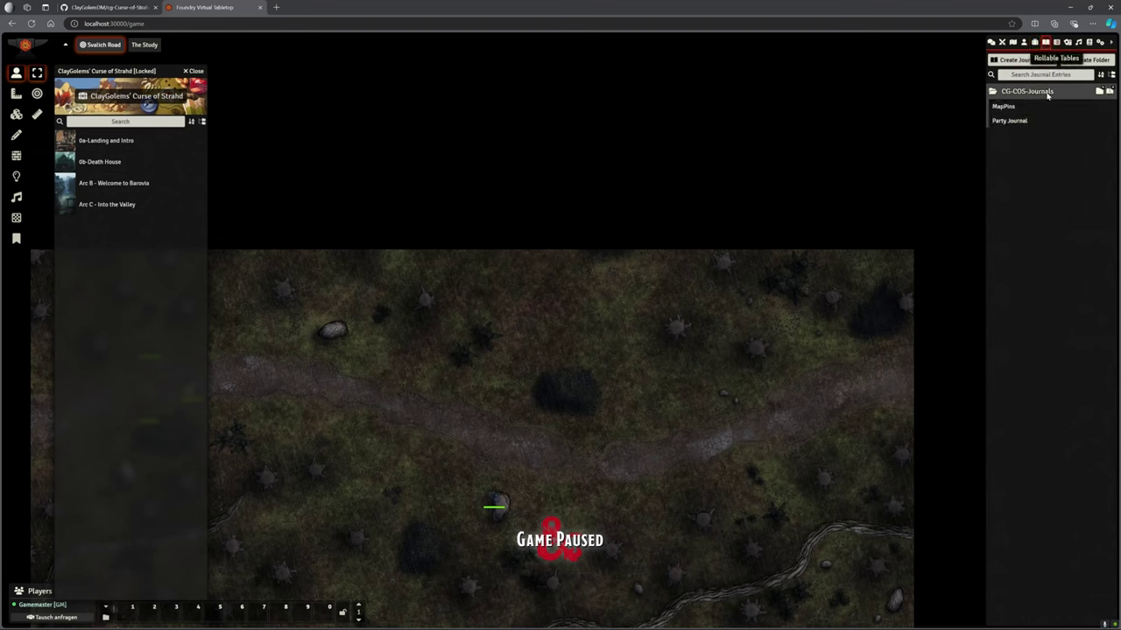
pyautogui.click(1077, 42)
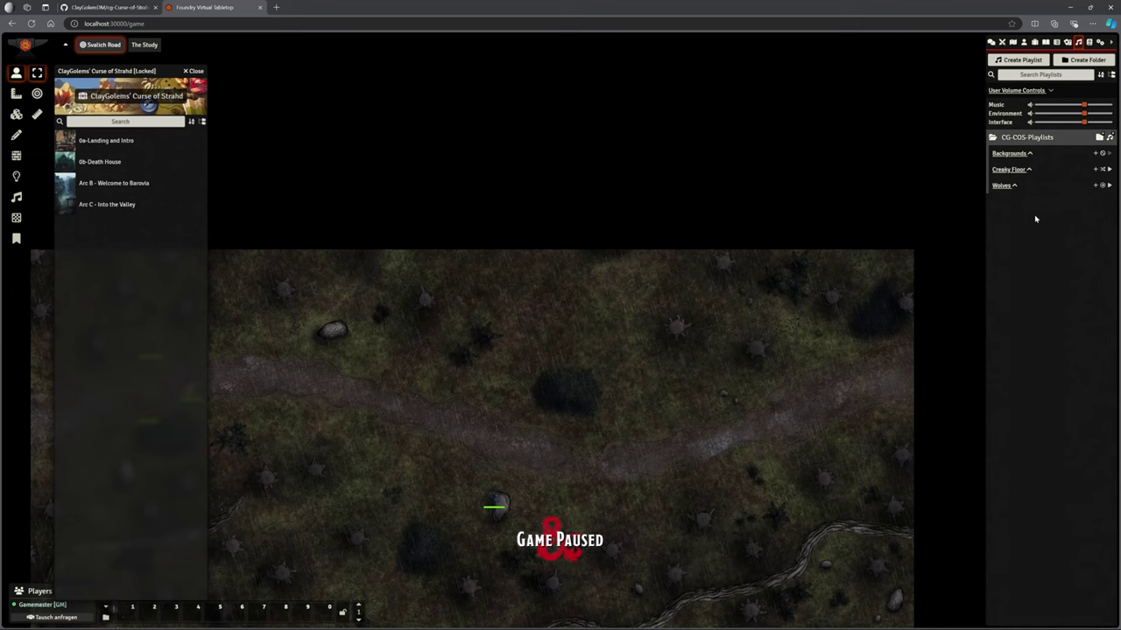
pyautogui.click(1030, 154)
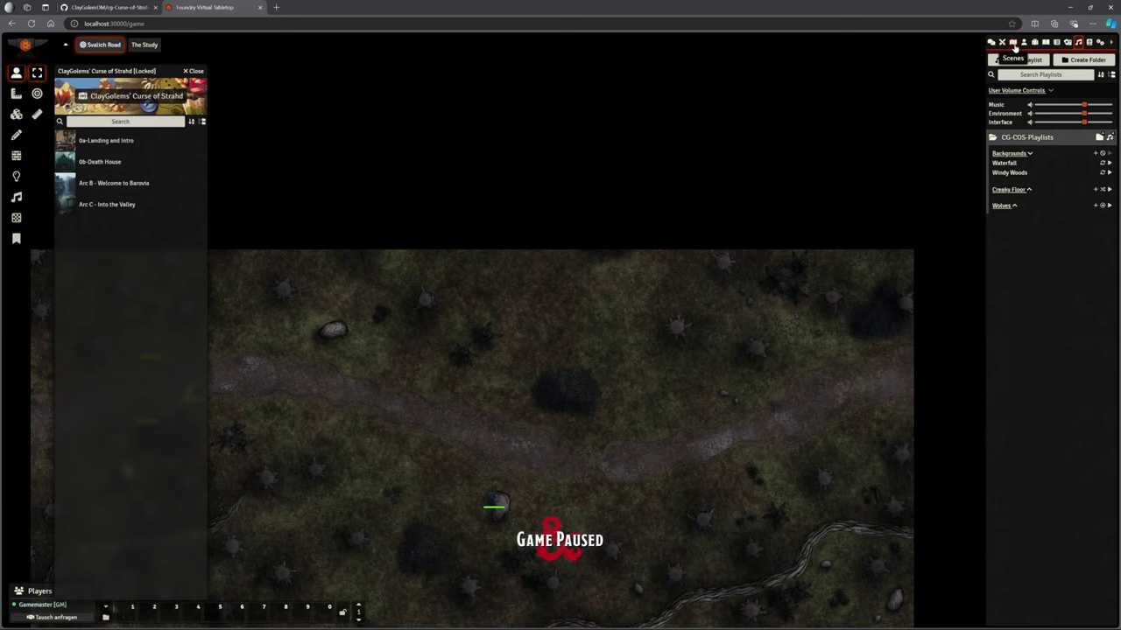
pyautogui.scroll(-5, 636, 289)
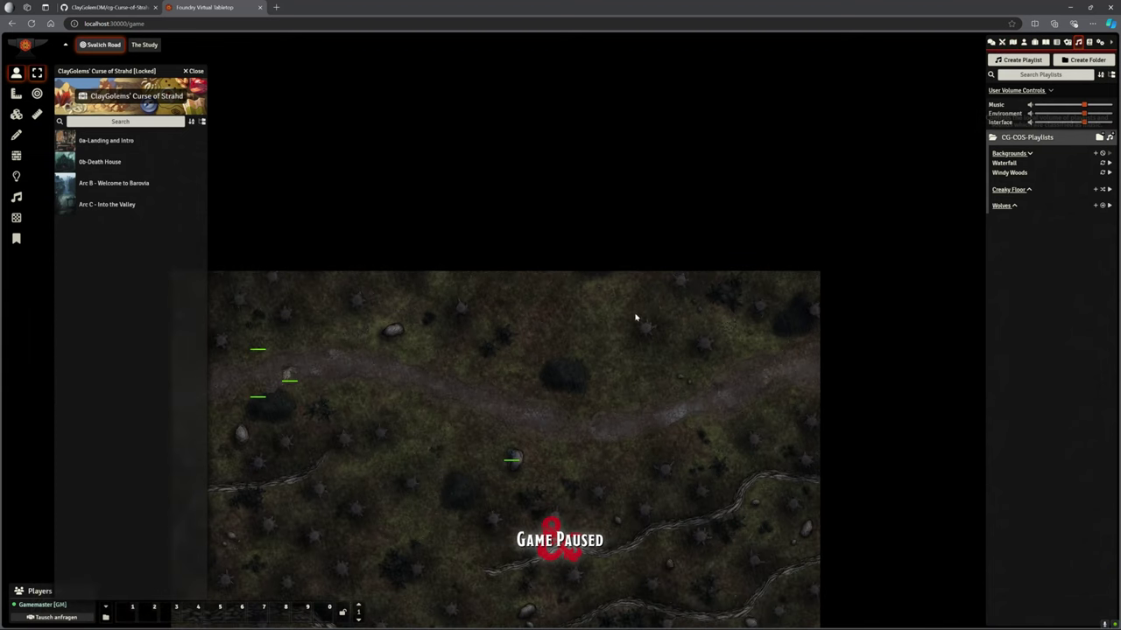
pyautogui.moveTo(636, 317); pyautogui.dragTo(661, 278)
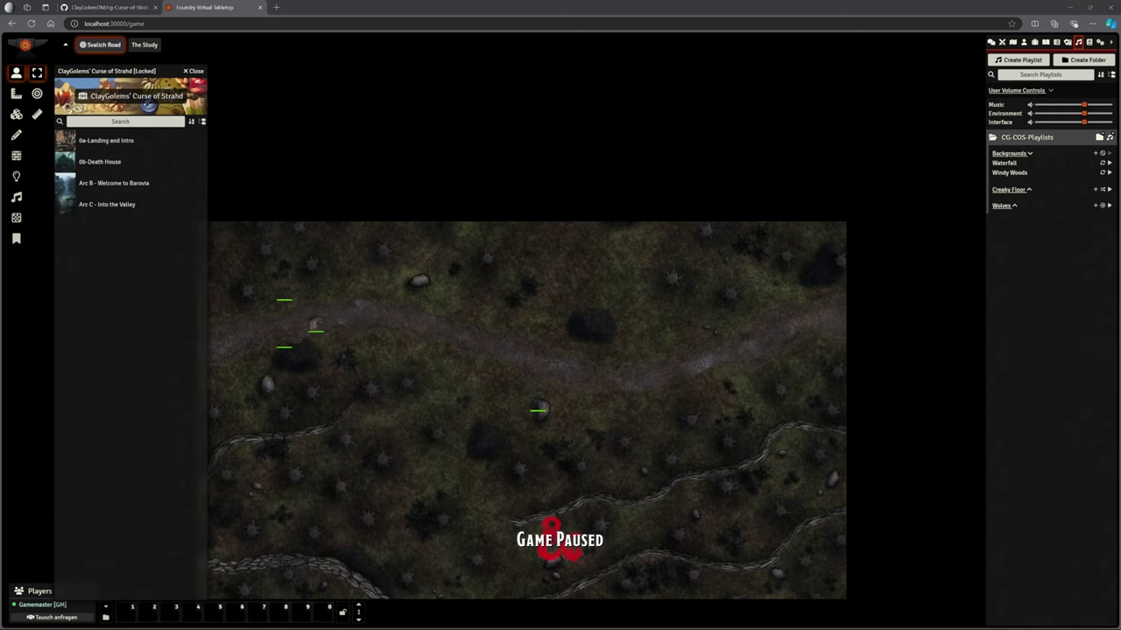
# Switch to the Curse of Strahd: Reloaded website and enlarge the page to read the Act I - Into the Mists arcs
pyautogui.hotkey('alt', 'Tab')
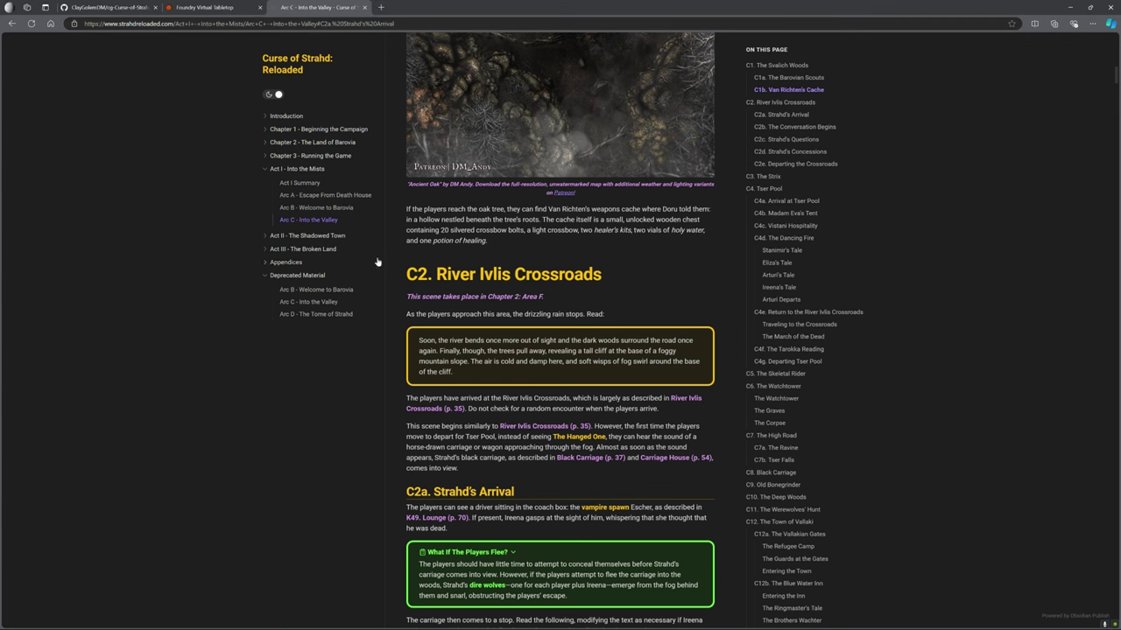
pyautogui.click(299, 169)
pyautogui.click(300, 171)
pyautogui.keyDown('ctrl'); pyautogui.scroll(5, 293, 163); pyautogui.keyUp('ctrl')
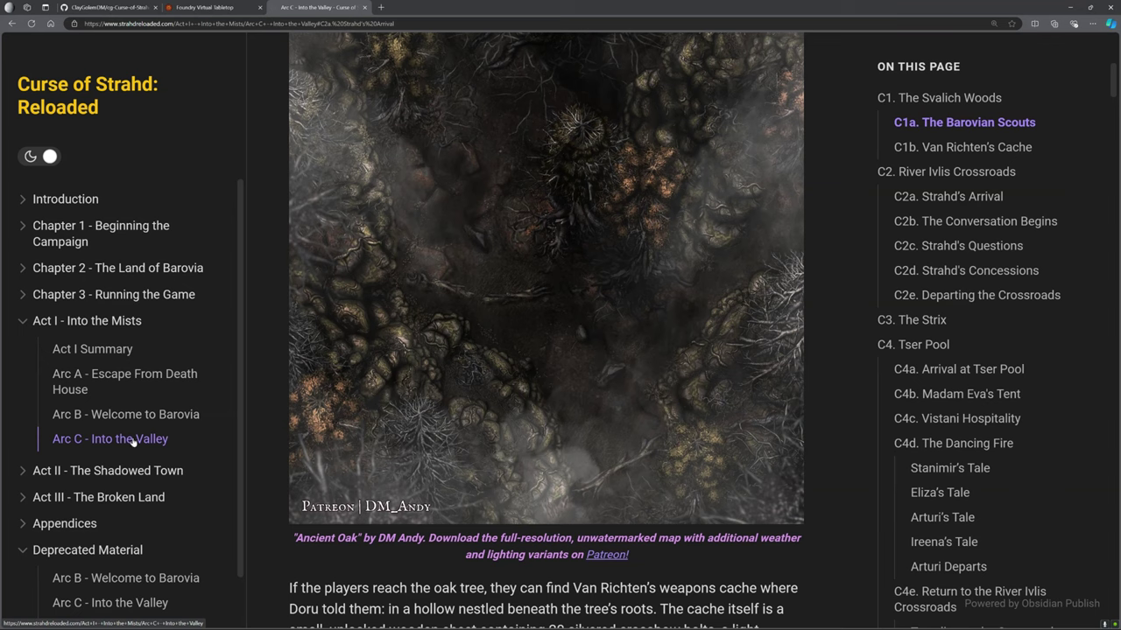
# Collapse Act I and browse the Act II - The Shadowed Town arcs from Arc D - St. Andral's Feast to Arc F - Lady Wachter's Wish
pyautogui.click(70, 322)
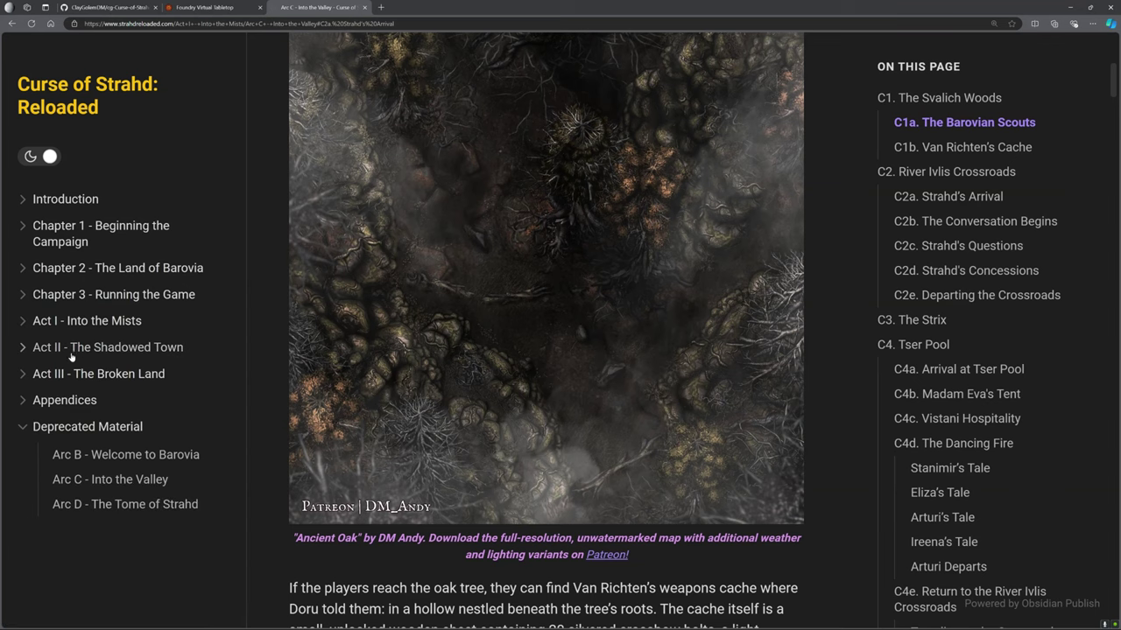
pyautogui.click(71, 347)
pyautogui.scroll(-1, 171, 298)
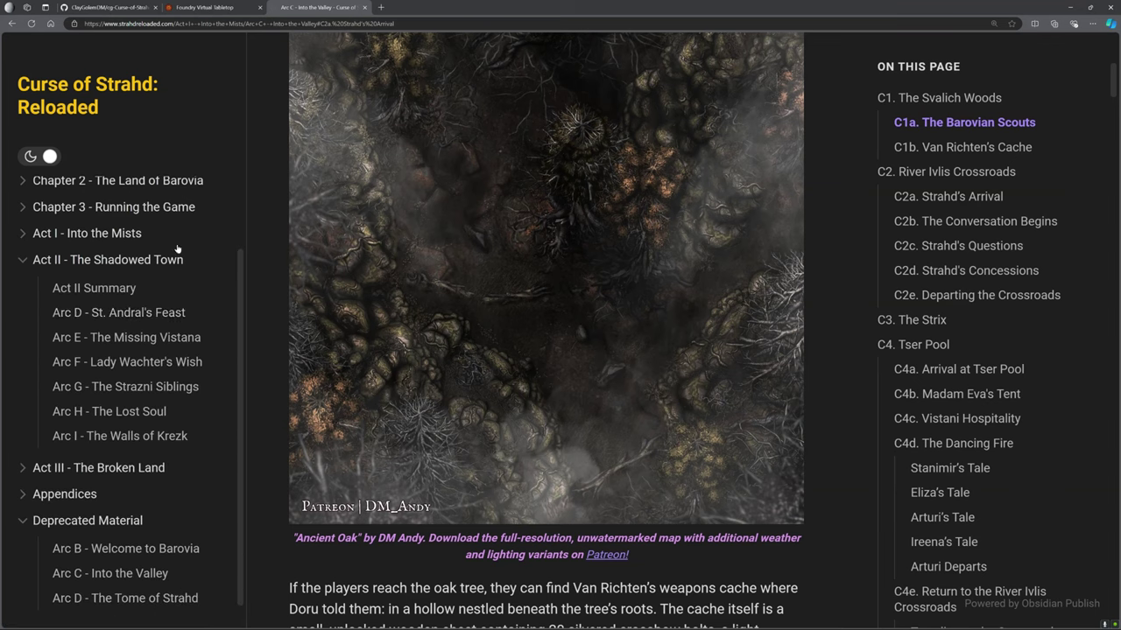
pyautogui.click(128, 312)
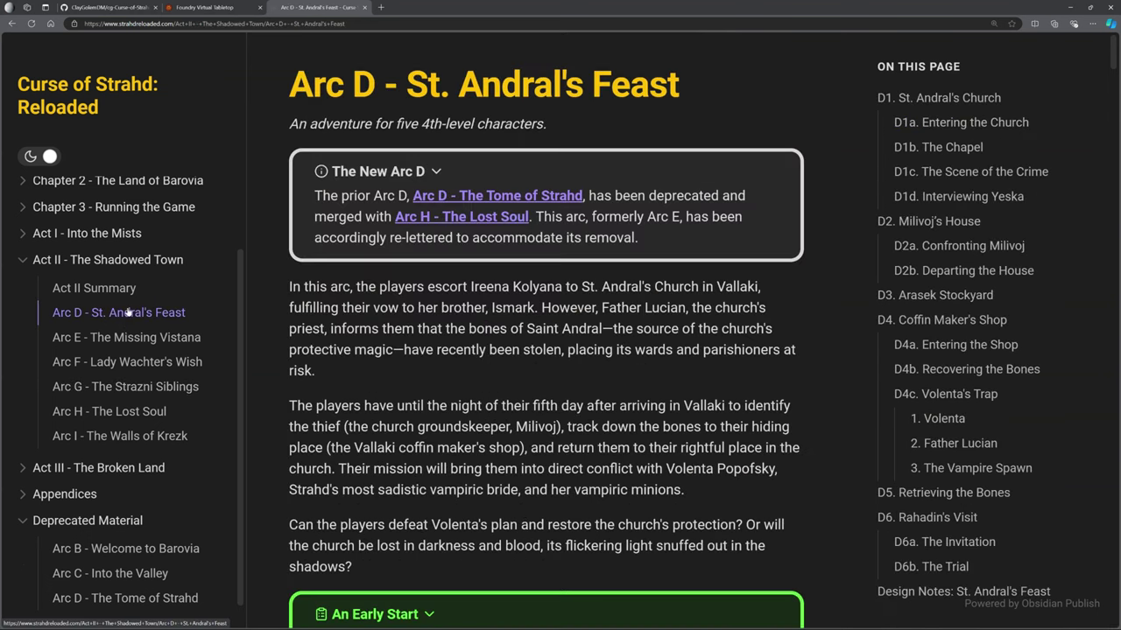
pyautogui.click(122, 340)
pyautogui.click(118, 363)
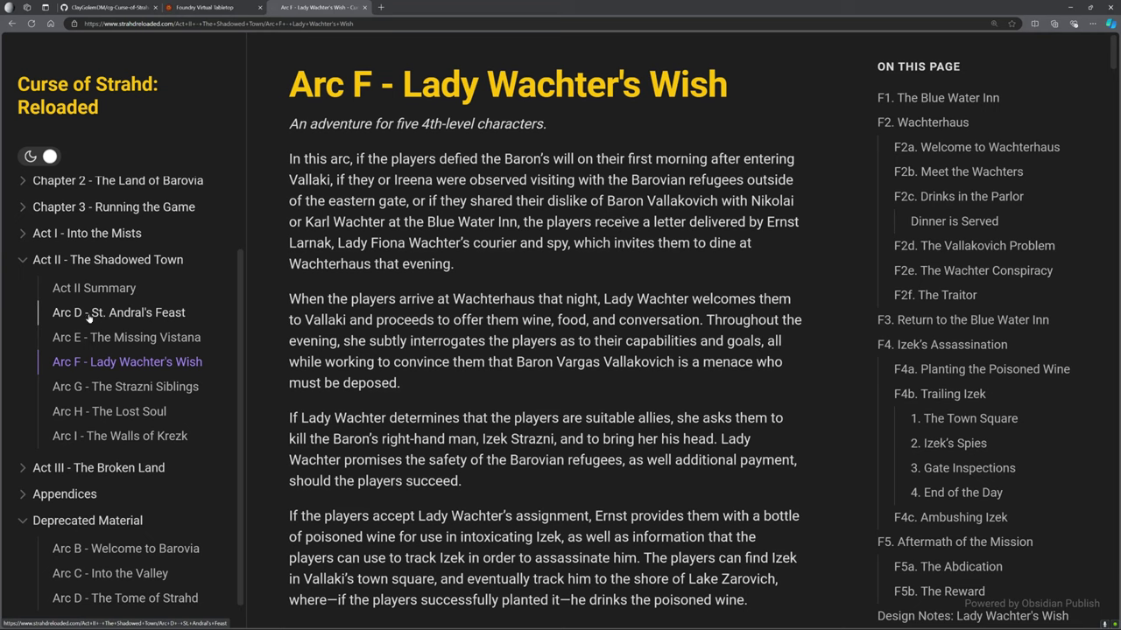
# Revisit the pages for Arc D - St. Andral's Feast, Arc E - The Missing Vistana and Arc F - Lady Wachter's Wish
pyautogui.click(123, 317)
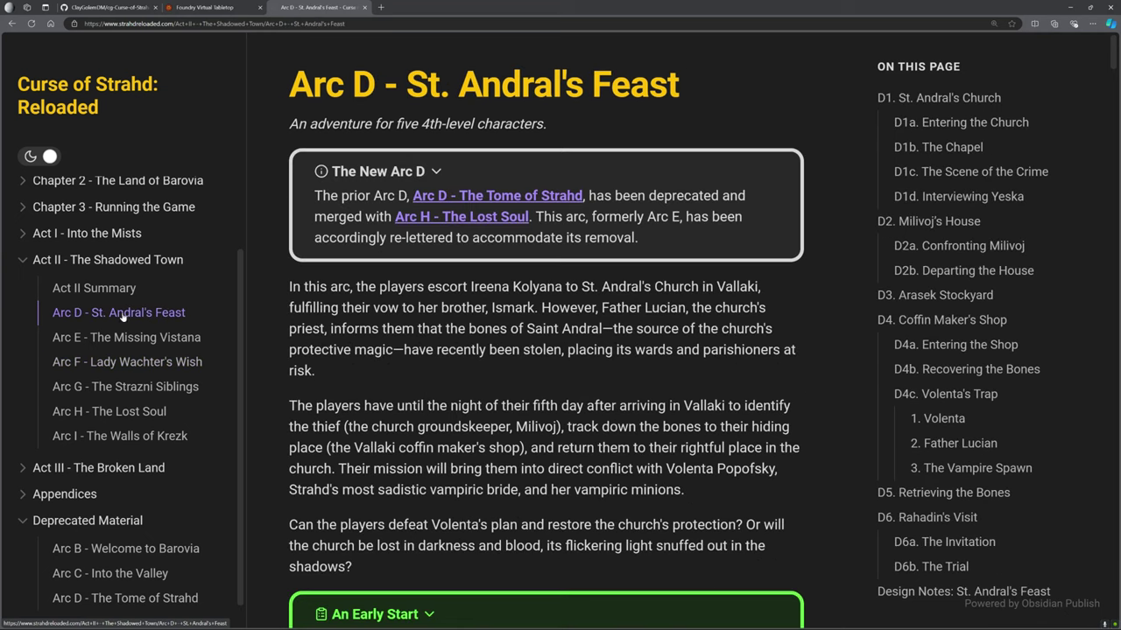
pyautogui.click(123, 339)
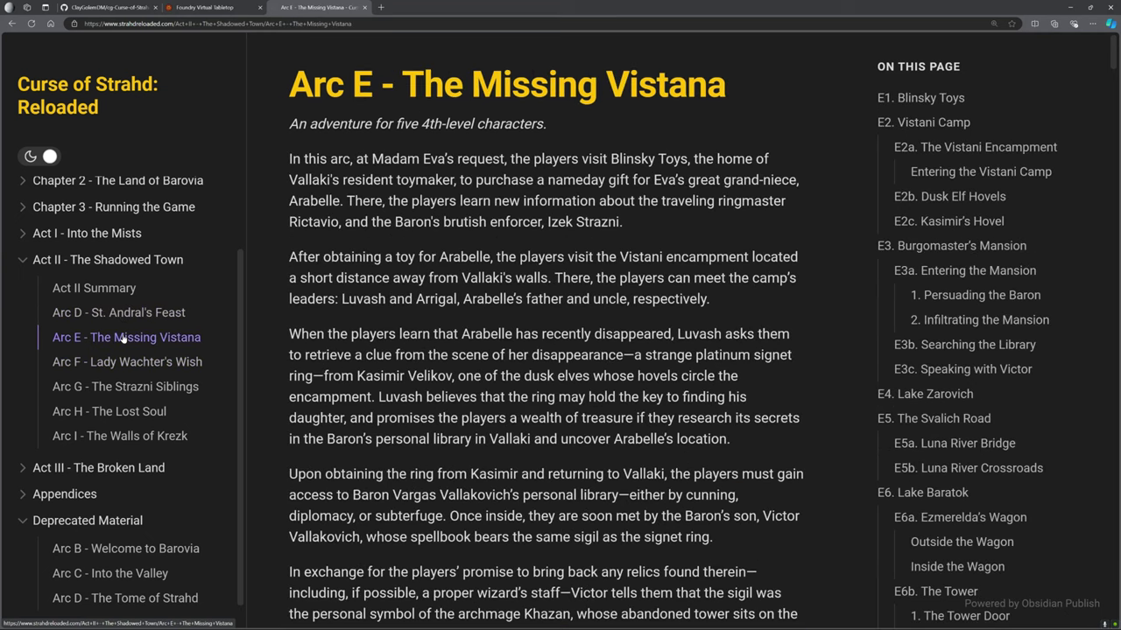
pyautogui.click(126, 363)
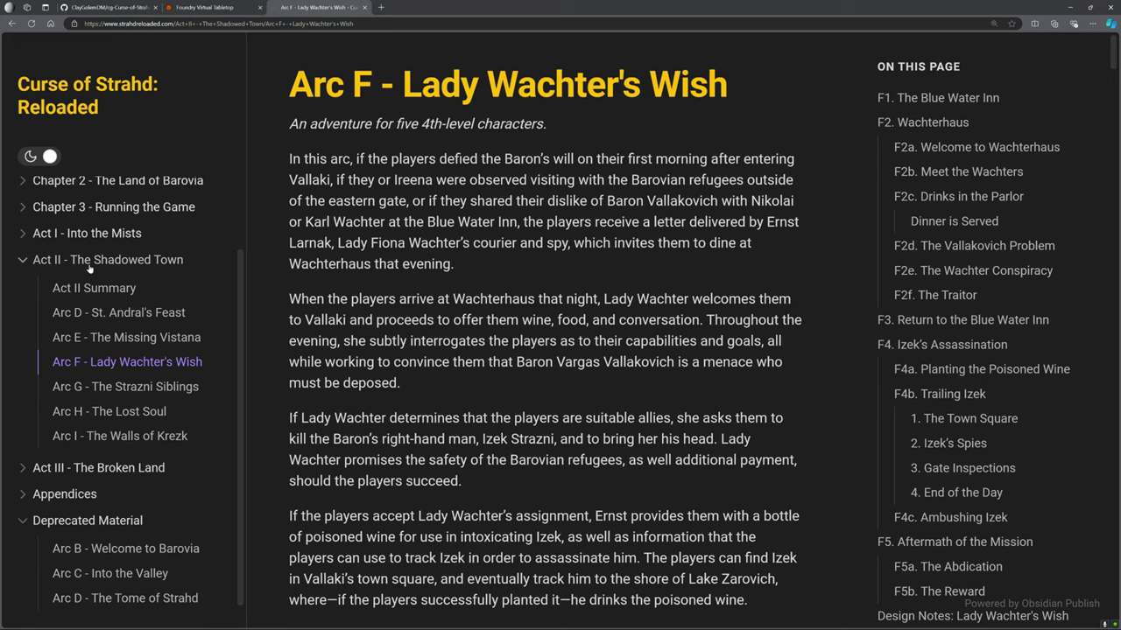
# Expand Act III - The Broken Land in the site navigation and review its list of arcs
pyautogui.scroll(-1, 133, 438)
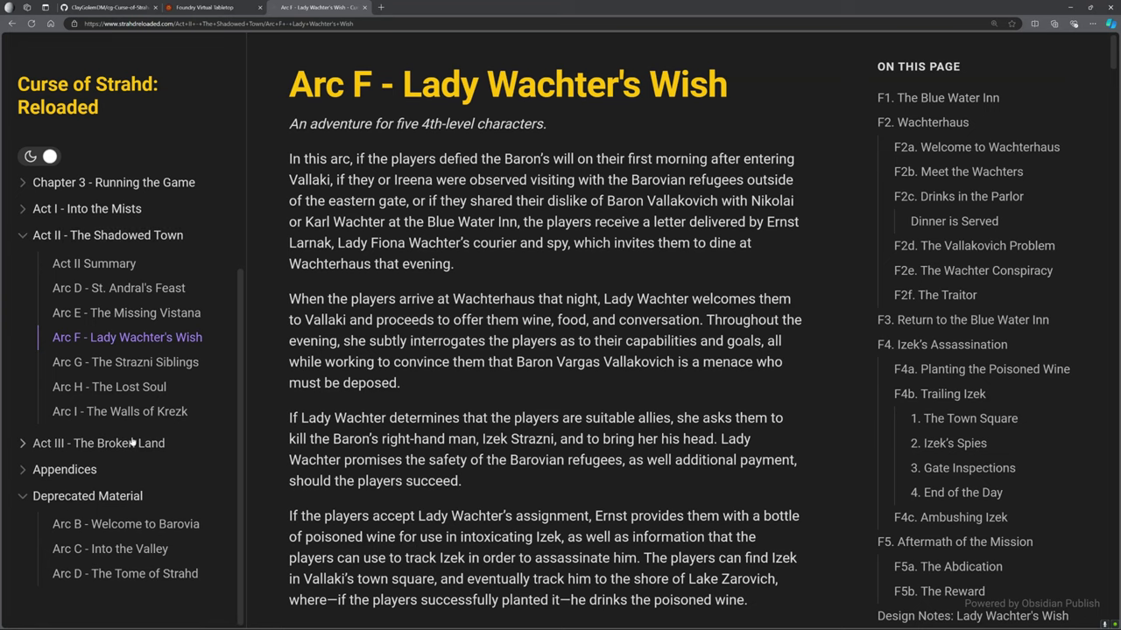
pyautogui.click(132, 442)
pyautogui.scroll(-2, 132, 438)
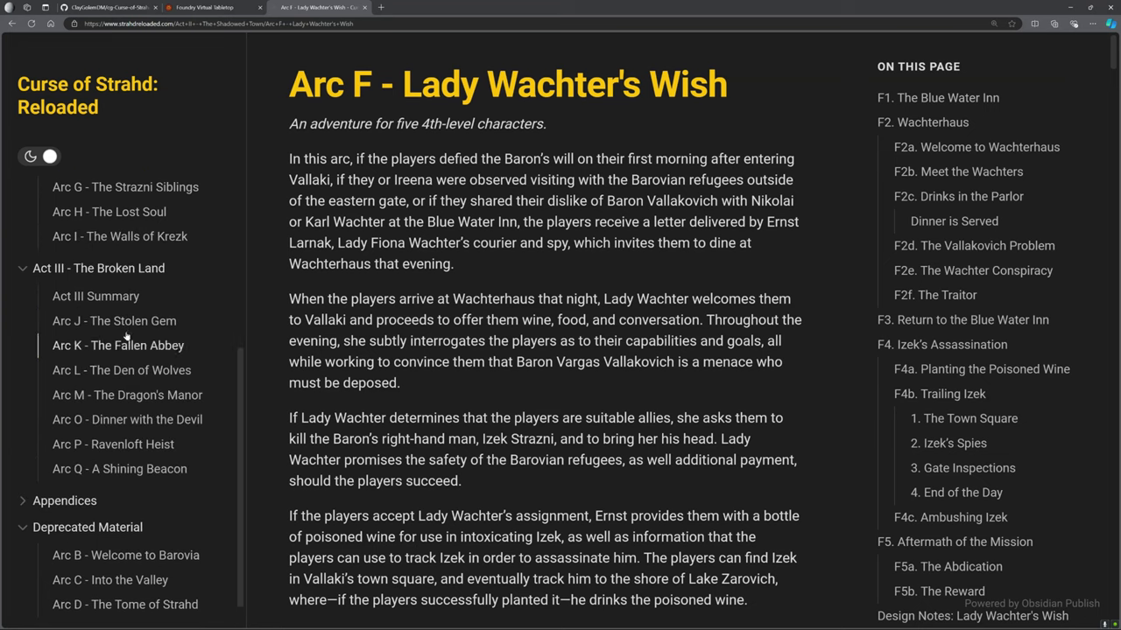
# Collapse Act II - The Shadowed Town in the site navigation and reduce the page zoom to 150%
pyautogui.scroll(2, 148, 371)
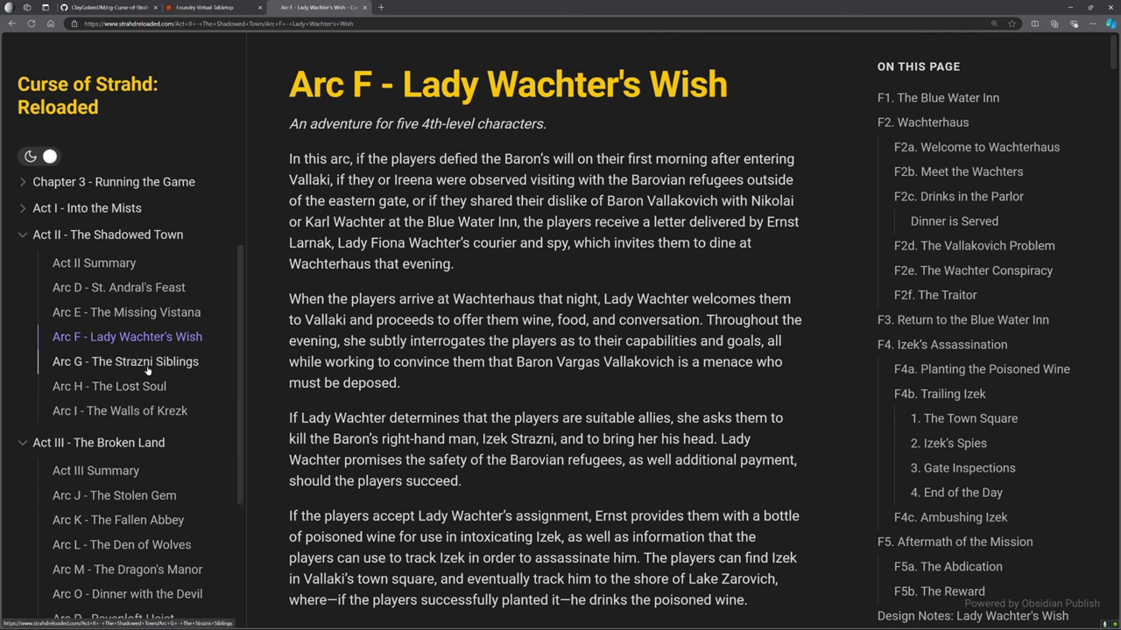
pyautogui.scroll(2, 147, 370)
pyautogui.click(112, 350)
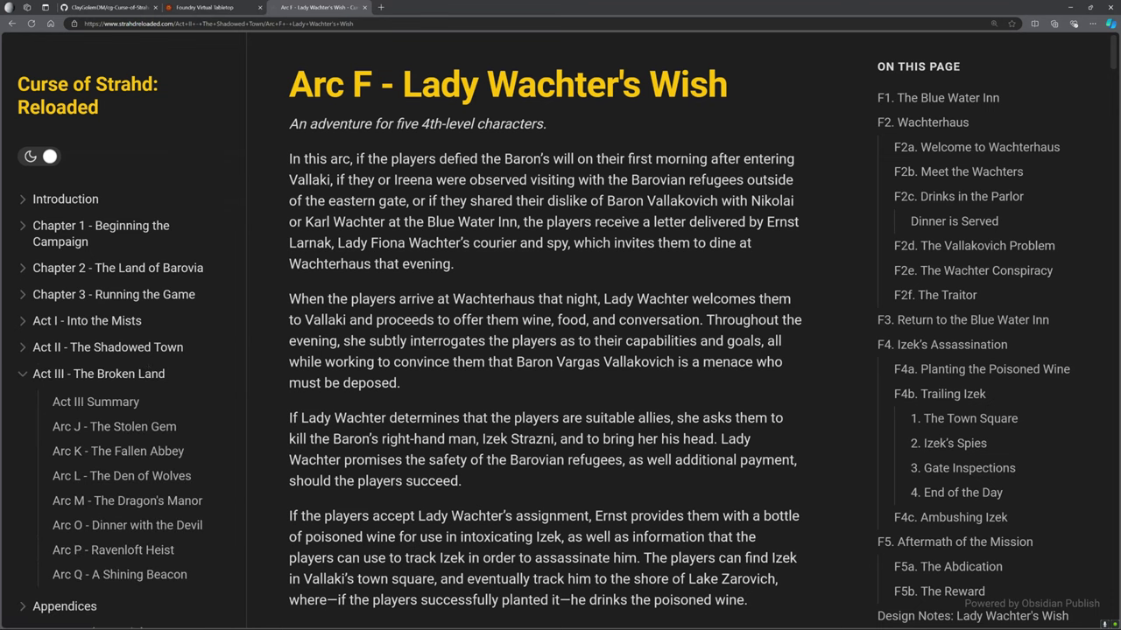
pyautogui.hotkey('ctrl', '-')
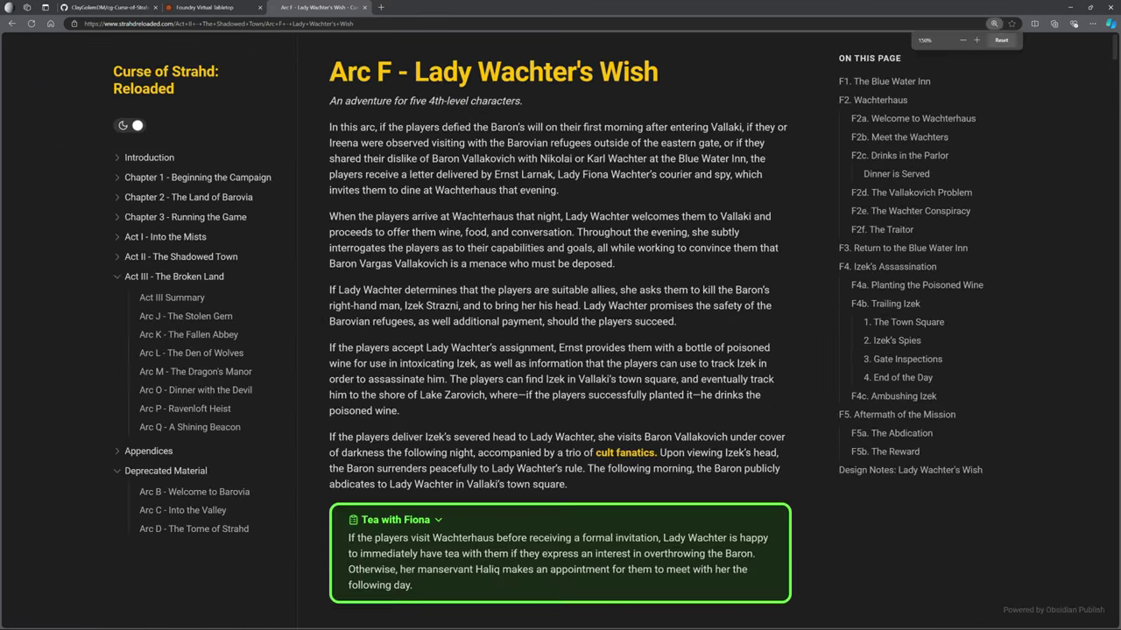